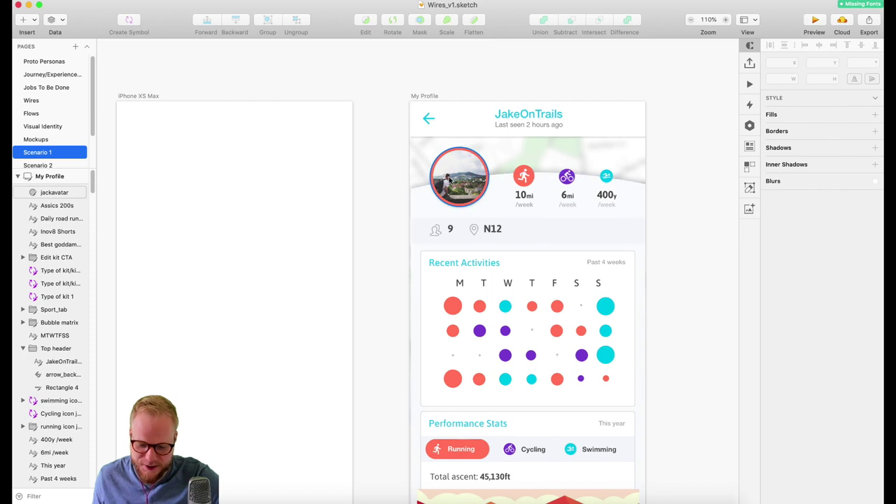
# Turn the avatar photo's image fill off and back on, then reselect the avatar
pyautogui.click(447, 175)
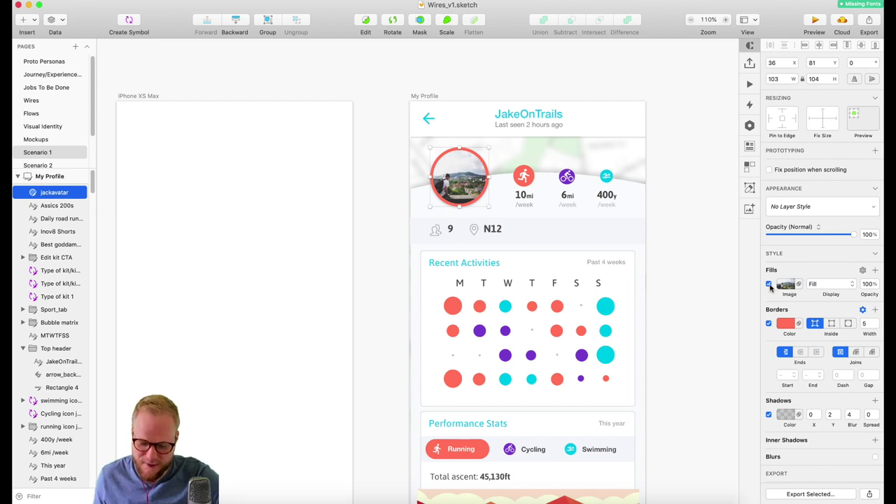
pyautogui.click(769, 284)
pyautogui.click(769, 284)
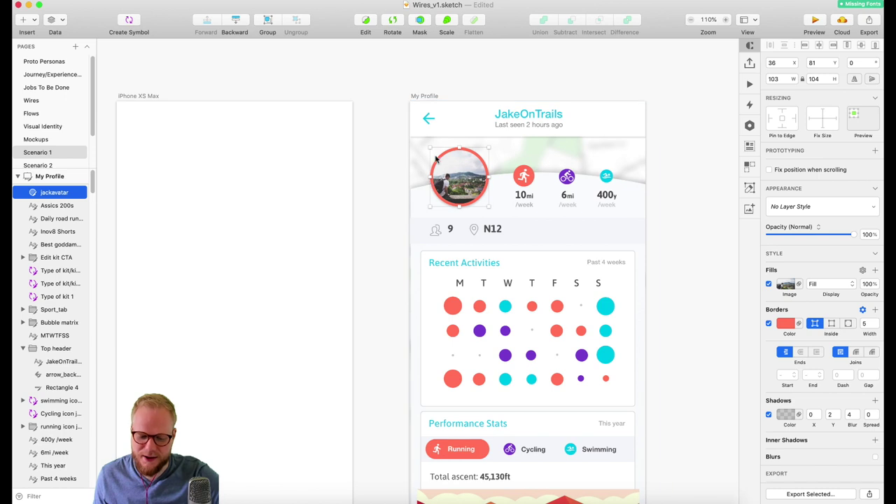
pyautogui.click(483, 182)
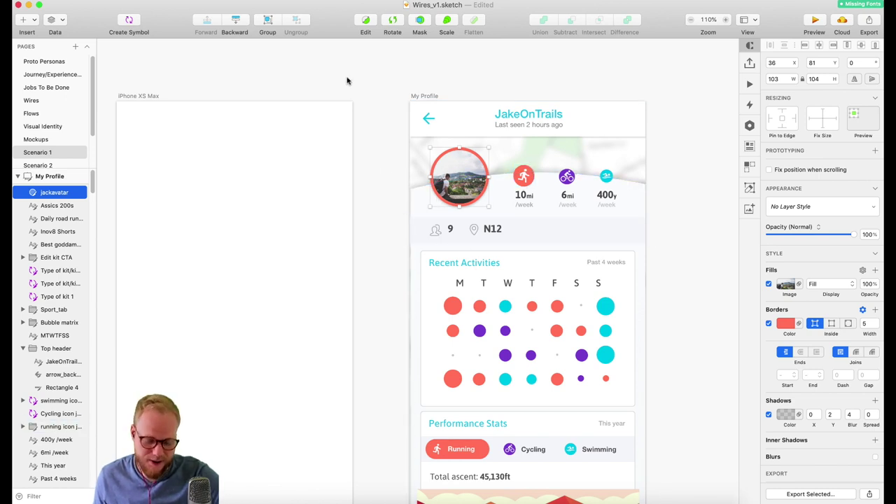
# Paste the profile design image onto the Sketch-source artboard and shrink it to phone-screen size
pyautogui.click(28, 5)
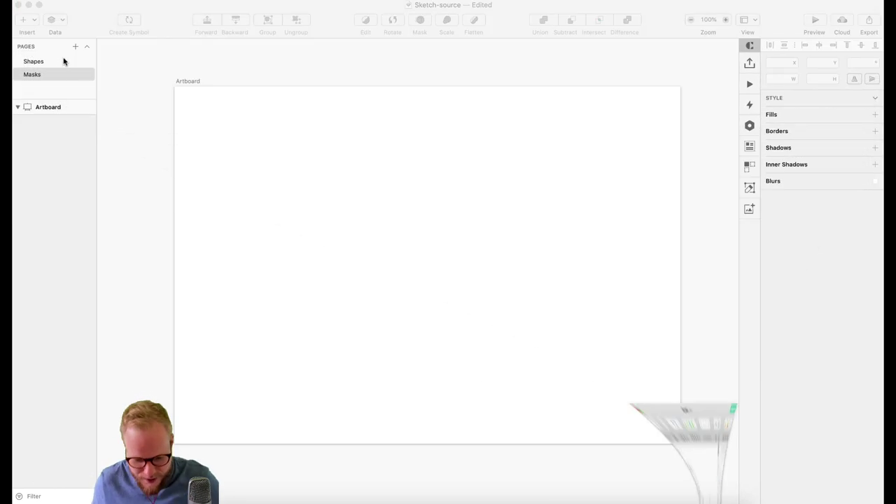
pyautogui.click(436, 226)
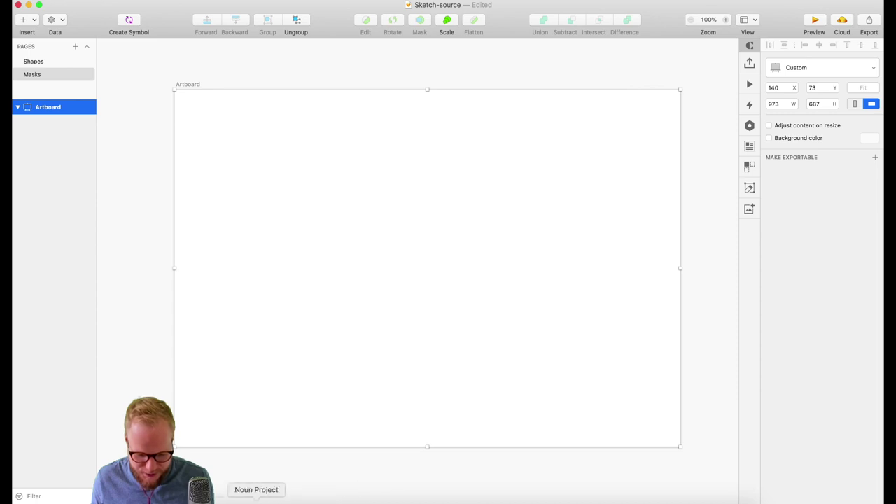
pyautogui.press('super+v')
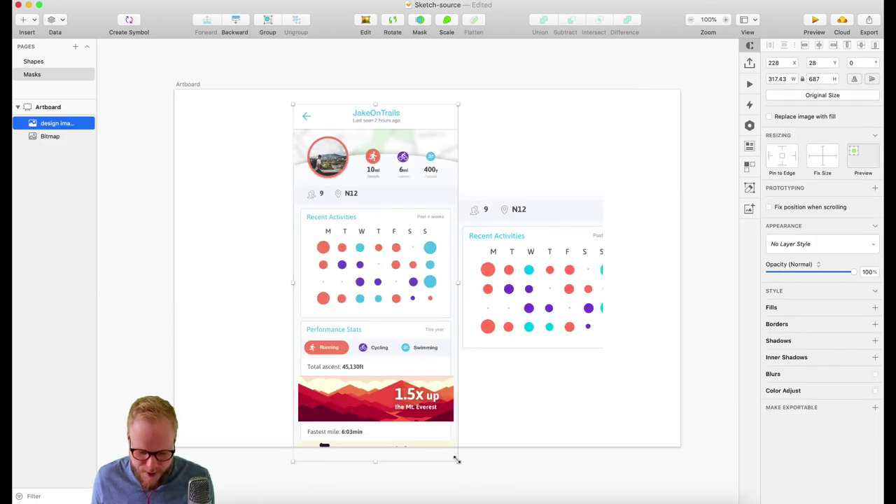
pyautogui.moveTo(456, 460); pyautogui.dragTo(446, 411)
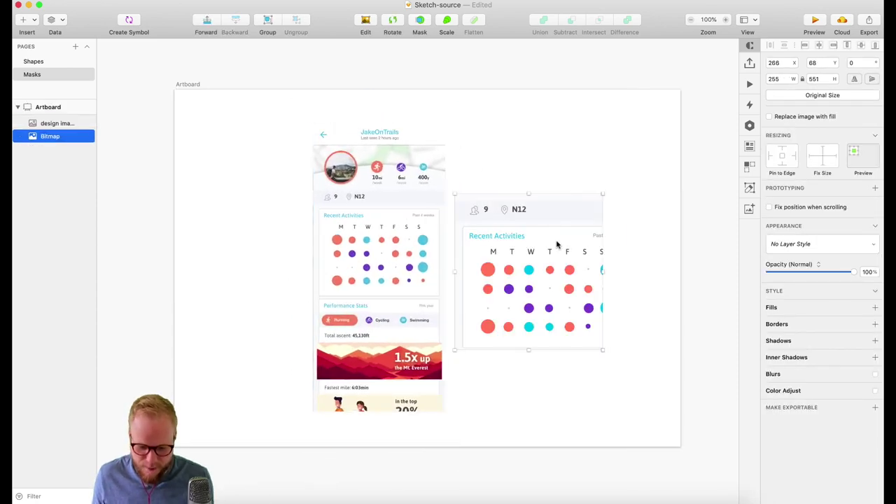
# Enlarge the Recent Activities crop to about 316×334 and place it right of the phone
pyautogui.click(556, 244)
pyautogui.click(384, 244)
pyautogui.scroll(2, 361, 259)
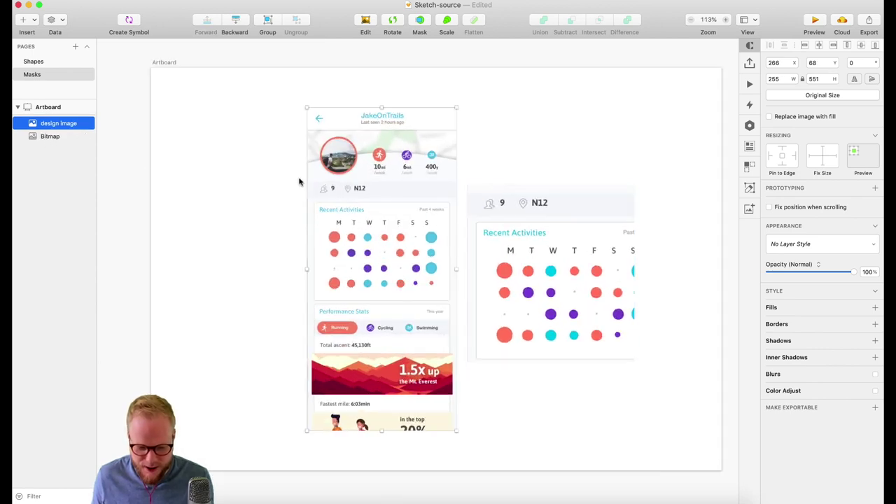
pyautogui.click(600, 272)
pyautogui.moveTo(601, 272); pyautogui.dragTo(536, 260)
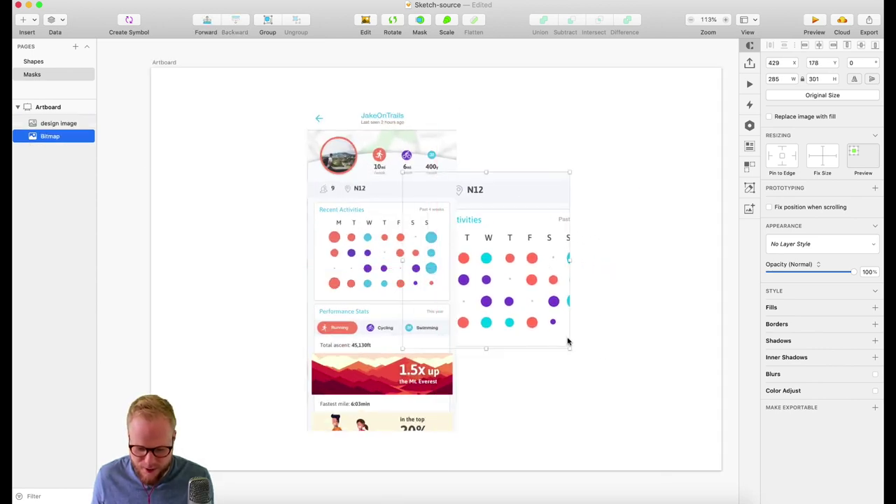
pyautogui.moveTo(570, 348); pyautogui.dragTo(588, 366)
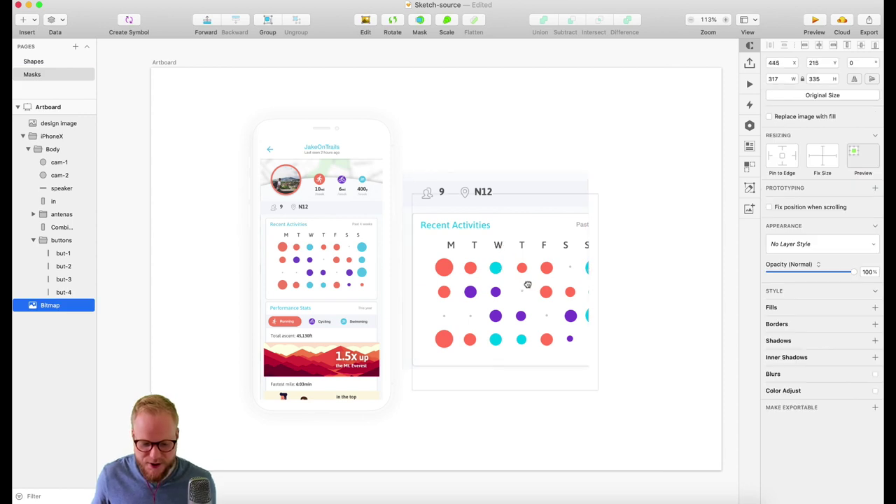
pyautogui.moveTo(525, 284); pyautogui.dragTo(560, 319)
pyautogui.click(362, 254)
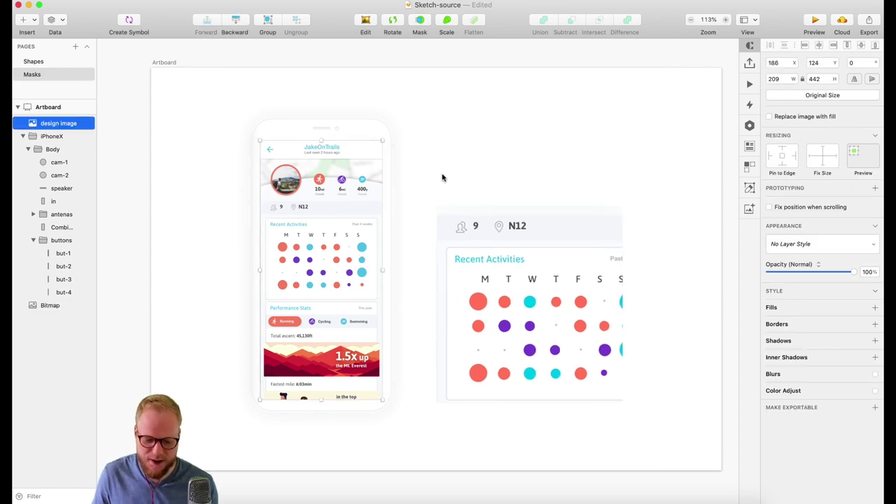
pyautogui.click(502, 178)
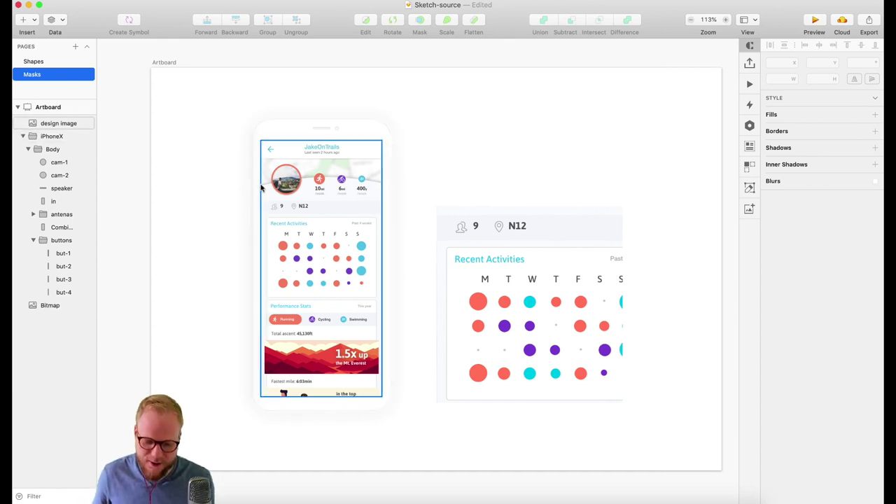
# Raise the Recent Activities crop above all layers, overlapping the phone's right edge at 328, 116
pyautogui.click(520, 280)
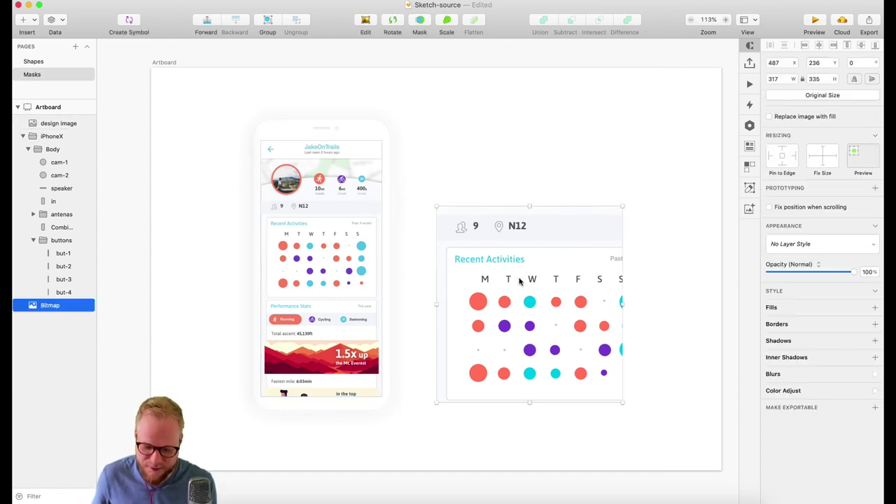
pyautogui.moveTo(520, 280); pyautogui.dragTo(506, 234)
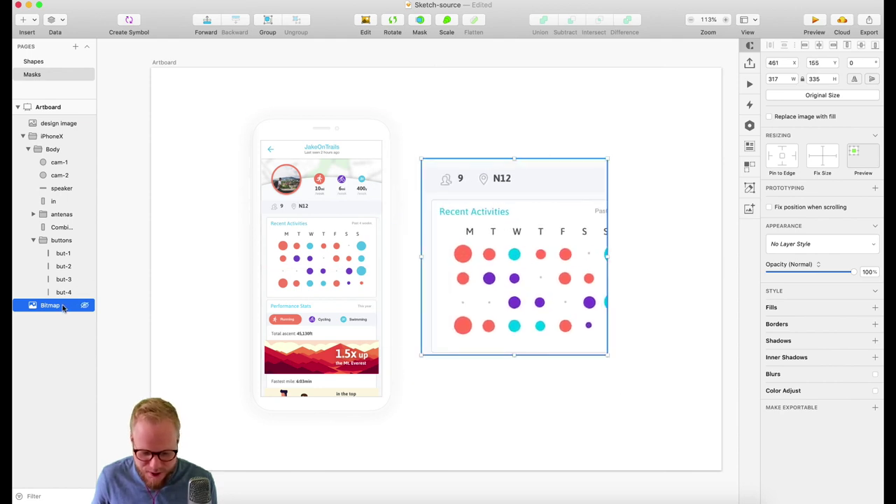
pyautogui.moveTo(65, 307); pyautogui.dragTo(58, 124)
pyautogui.moveTo(536, 242); pyautogui.dragTo(460, 217)
pyautogui.click(652, 255)
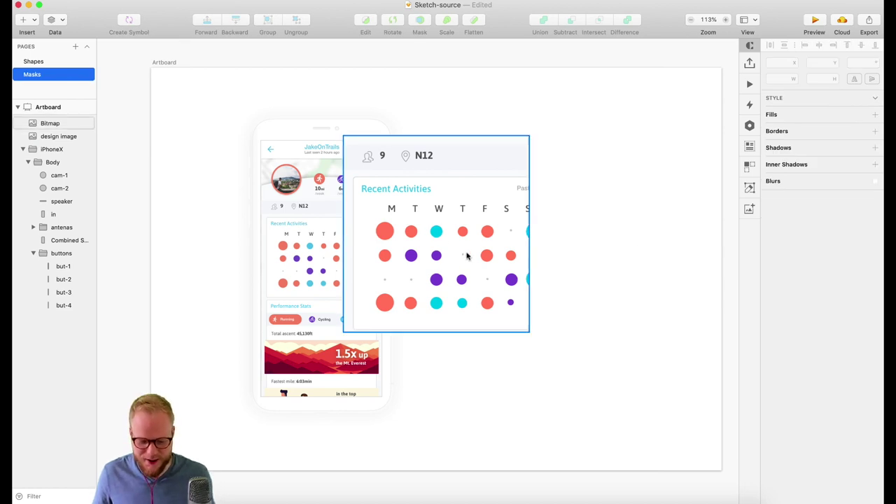
pyautogui.click(478, 221)
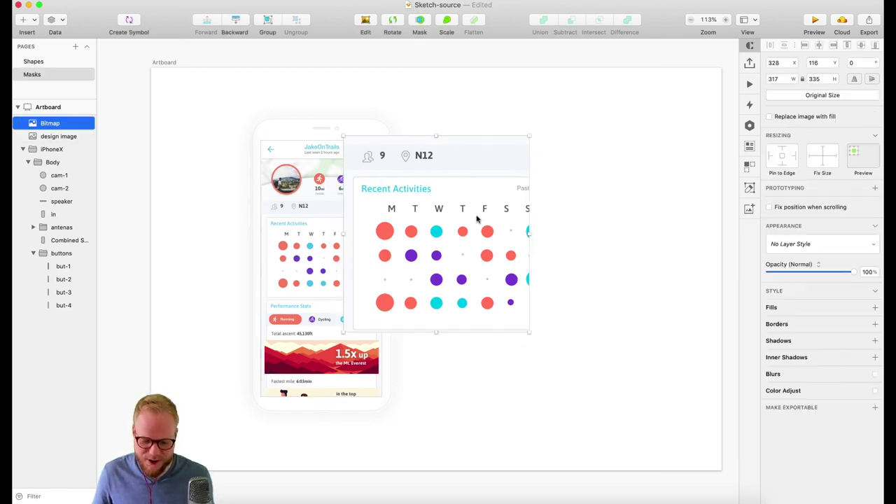
pyautogui.click(556, 237)
# Draw a borderless 314×314 circle over the Recent Activities crop
pyautogui.click(27, 21)
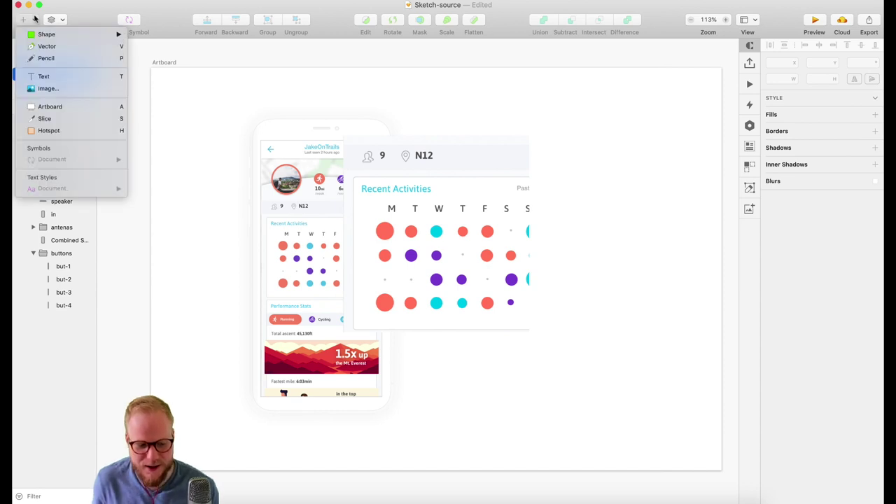
pyautogui.moveTo(57, 35)
pyautogui.click(167, 46)
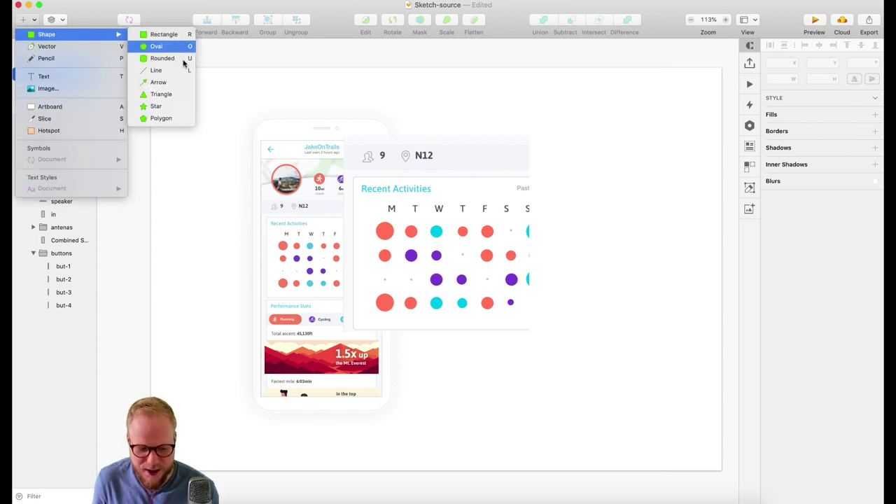
pyautogui.moveTo(356, 150)
pyautogui.mouseDown()
pyautogui.moveTo(467, 250)
pyautogui.moveTo(524, 324)
pyautogui.moveTo(514, 321)
pyautogui.moveTo(529, 323)
pyautogui.mouseUp()
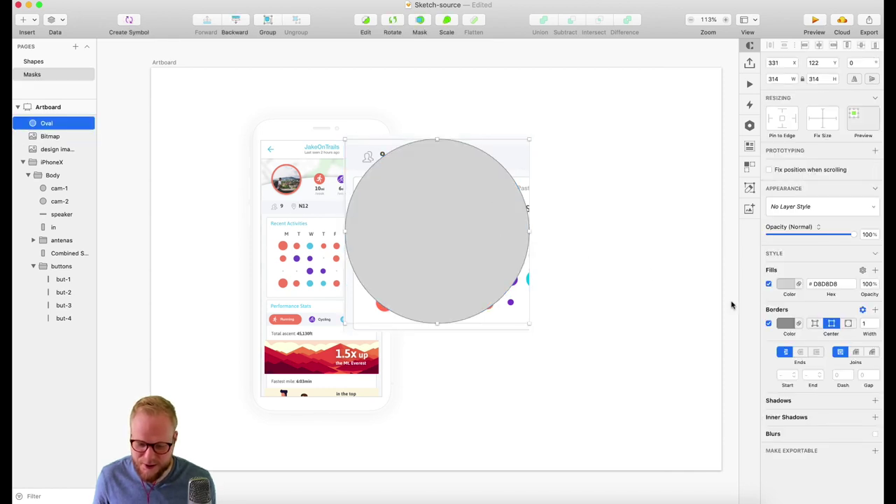
pyautogui.click(769, 323)
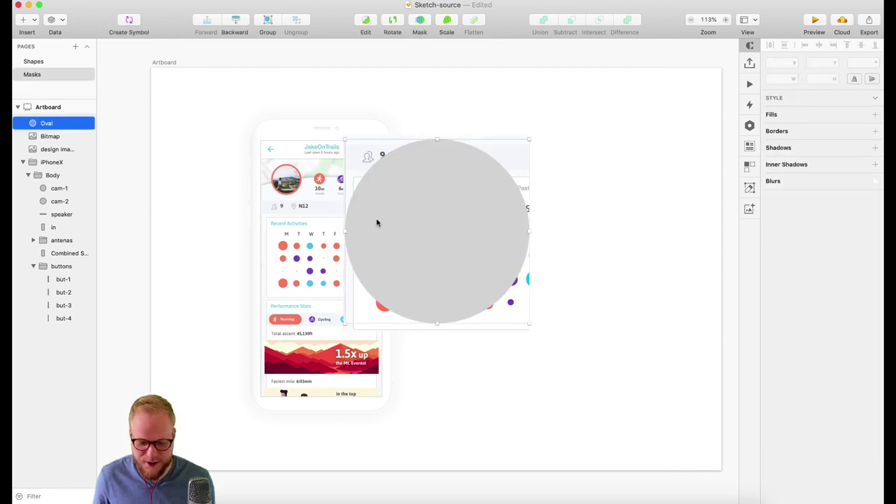
# Rename the crop layer 'Lens image', stack the circle beneath it, and select both
pyautogui.click(48, 137)
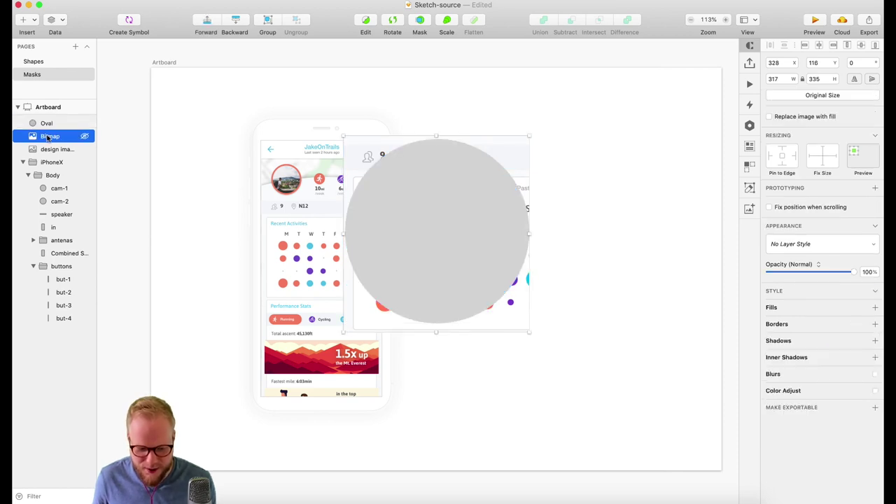
pyautogui.doubleClick(48, 137)
pyautogui.write('Lens ')
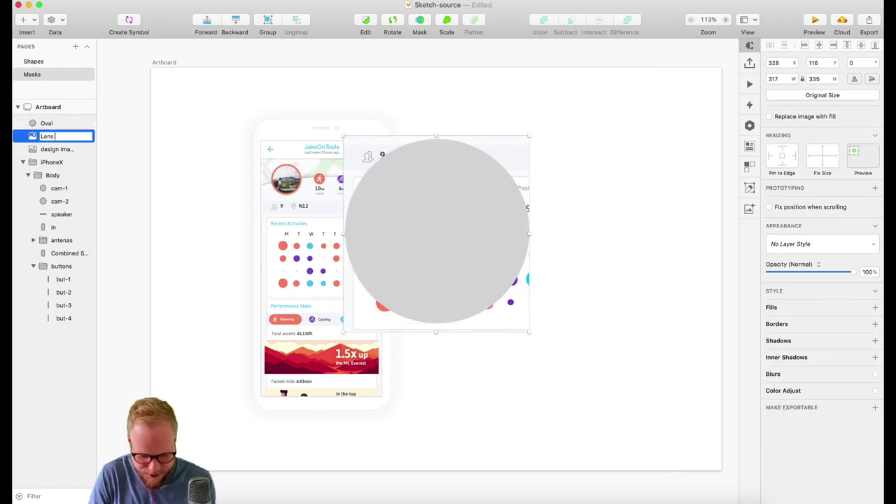
pyautogui.write('image')
pyautogui.press('Return')
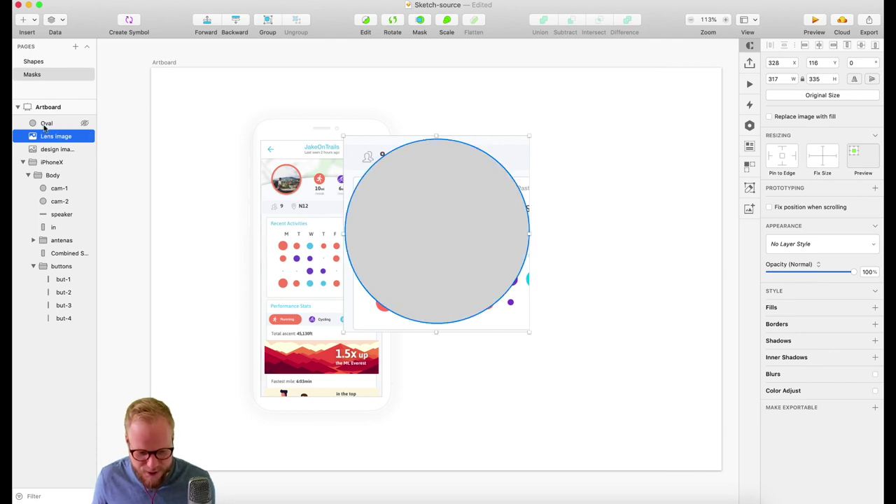
pyautogui.click(49, 125)
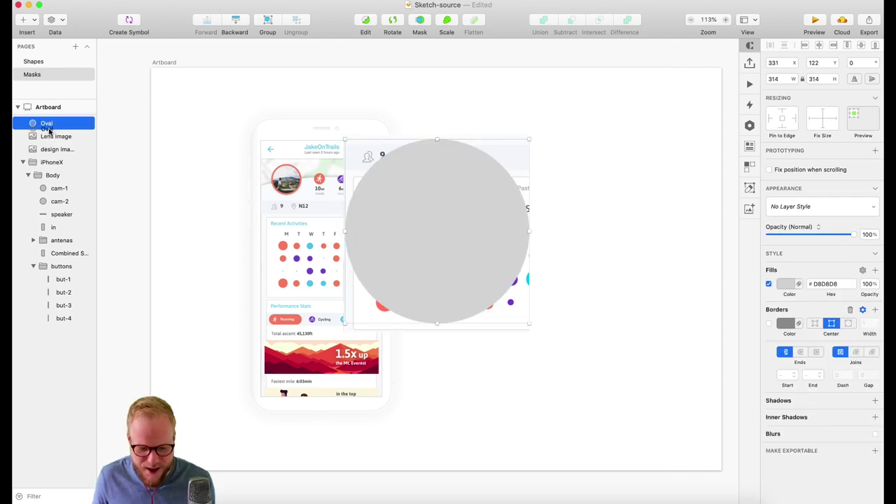
pyautogui.moveTo(49, 130); pyautogui.dragTo(46, 138)
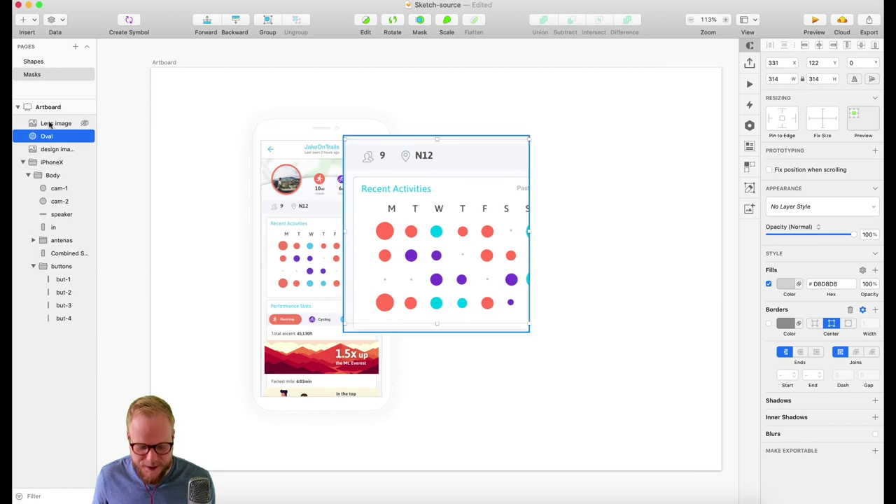
pyautogui.keyDown('shift'); pyautogui.click(49, 124); pyautogui.keyUp('shift')
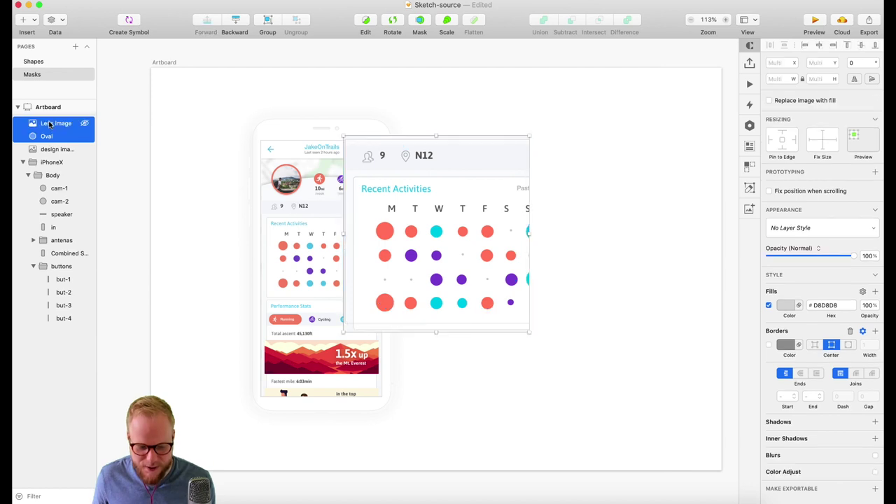
# Mask the Lens image with the circle and enlarge the image inside to about 359×380
pyautogui.click(426, 22)
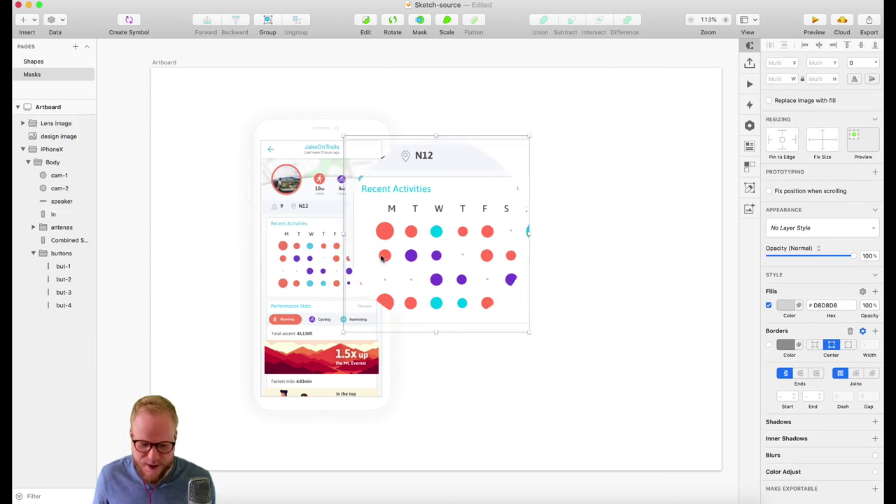
pyautogui.click(46, 124)
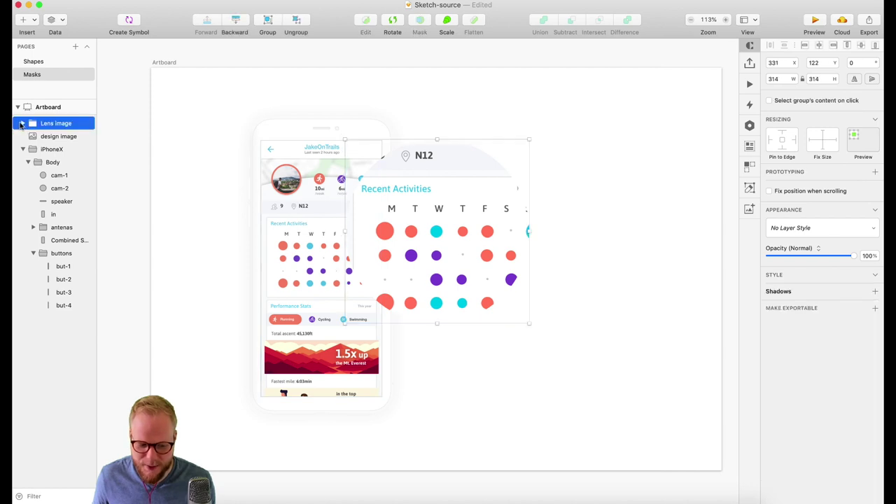
pyautogui.click(21, 124)
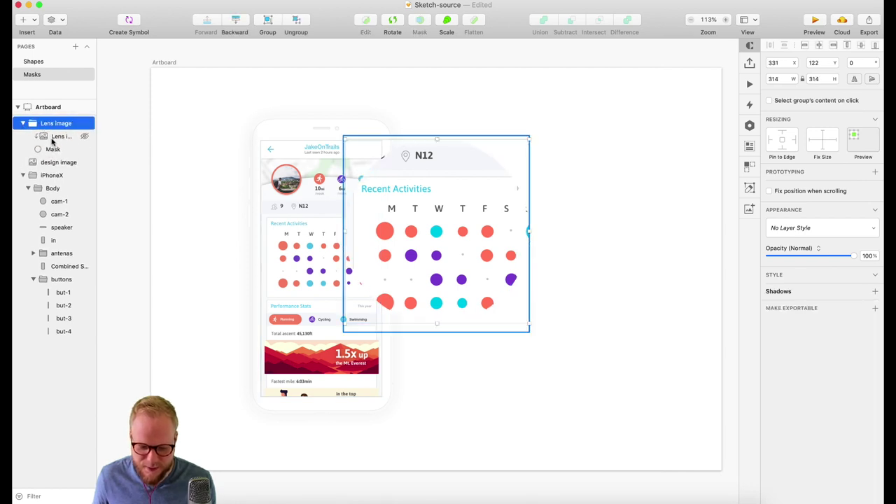
pyautogui.click(53, 138)
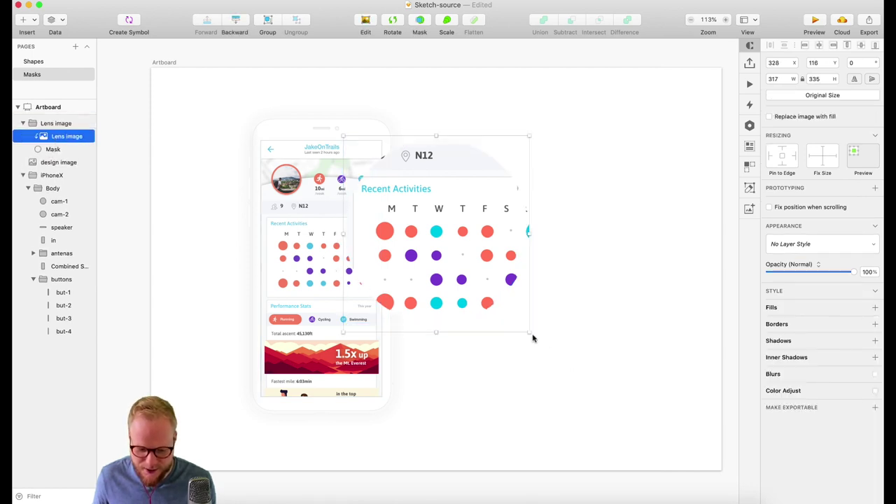
pyautogui.moveTo(528, 332); pyautogui.dragTo(554, 358)
pyautogui.moveTo(481, 259); pyautogui.dragTo(474, 232)
# Move the masked Lens image group left to 291, 133
pyautogui.click(439, 227)
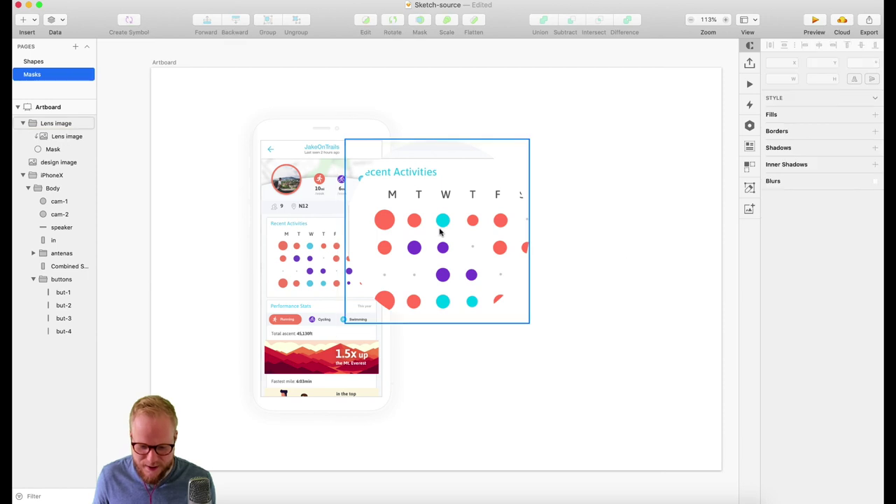
pyautogui.moveTo(445, 205); pyautogui.dragTo(420, 215)
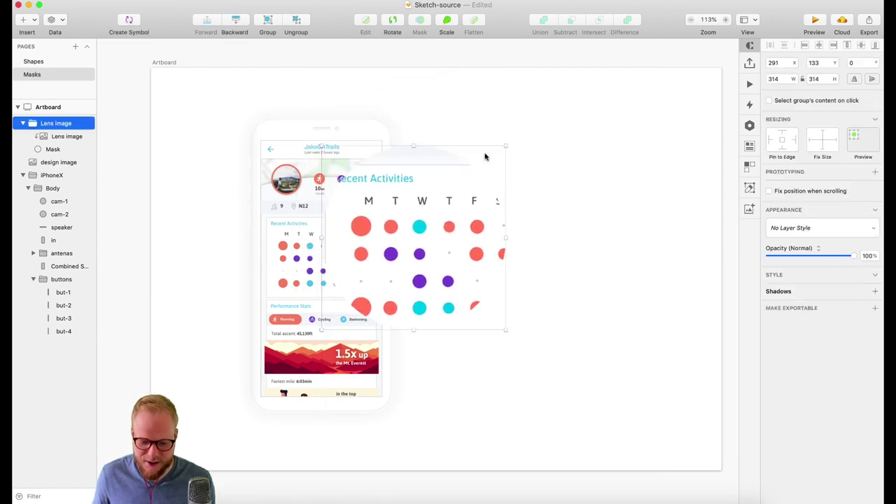
pyautogui.click(52, 149)
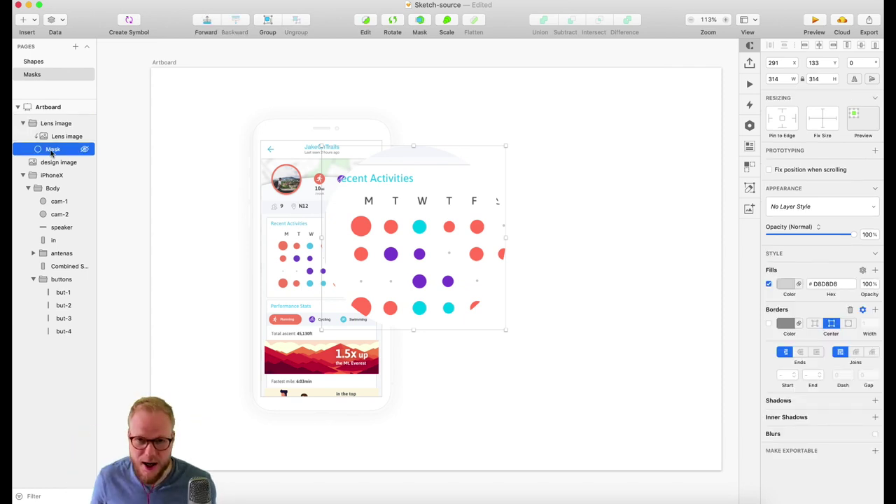
pyautogui.press('Escape')
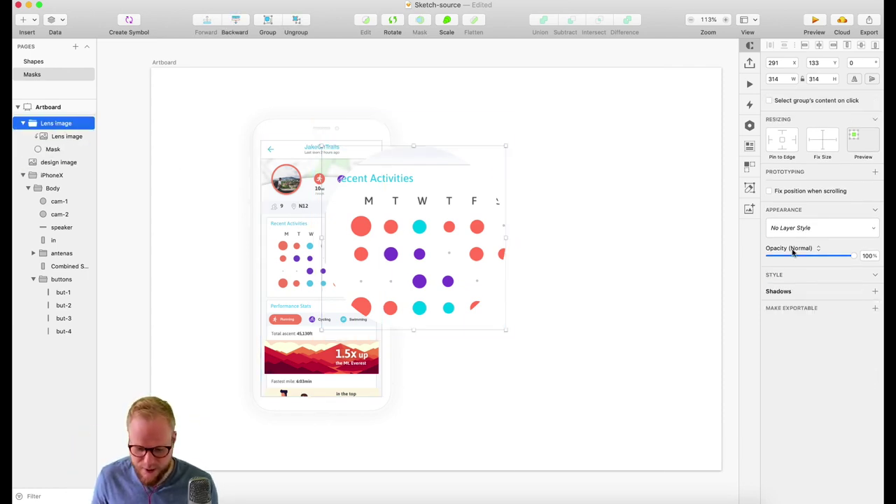
# Give the lens group a soft grey drop shadow with blur 0 and 10 px vertical offset
pyautogui.click(777, 292)
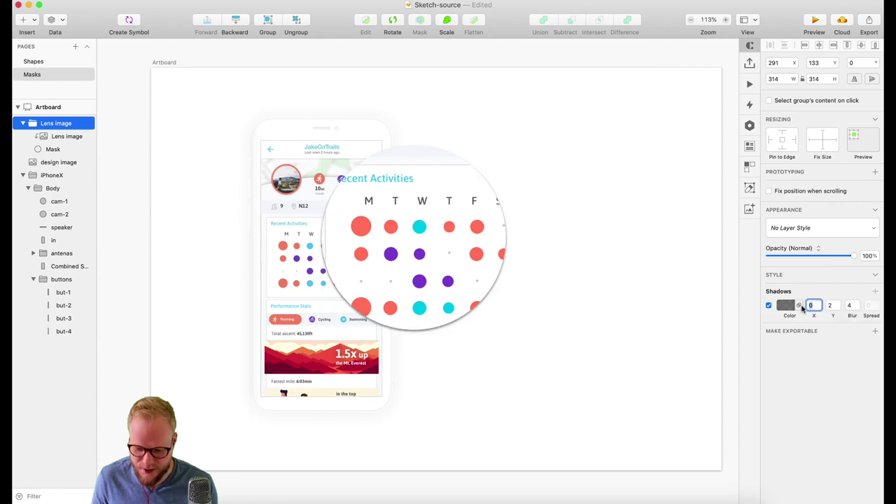
pyautogui.moveTo(804, 259); pyautogui.dragTo(858, 256)
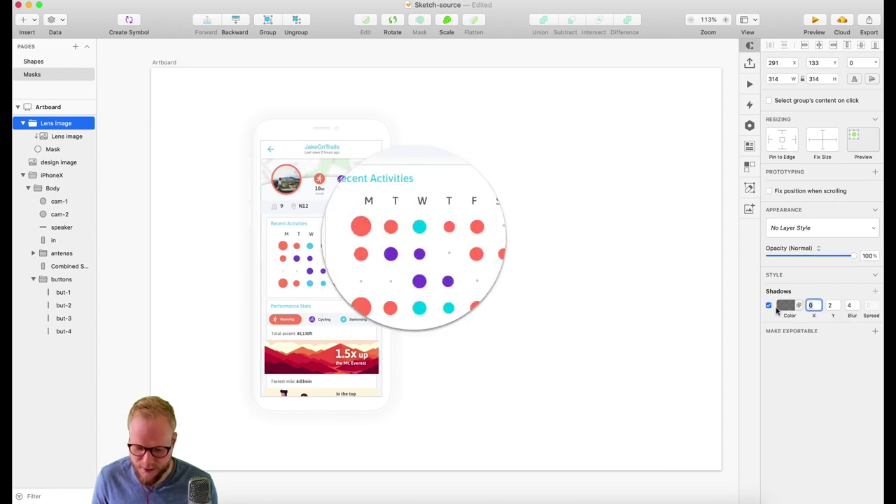
pyautogui.click(790, 312)
pyautogui.moveTo(786, 405); pyautogui.dragTo(747, 359)
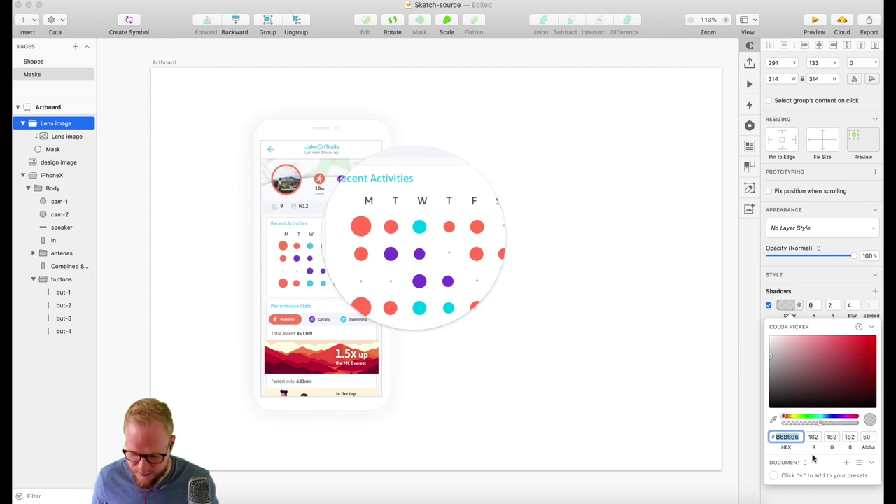
pyautogui.click(849, 305)
pyautogui.write('0')
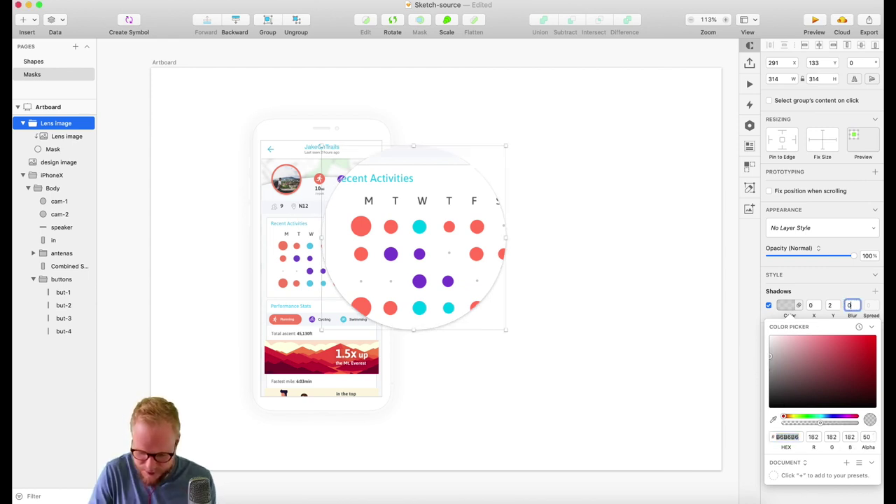
pyautogui.press('Return')
pyautogui.hotkey('shift', 'Tab')
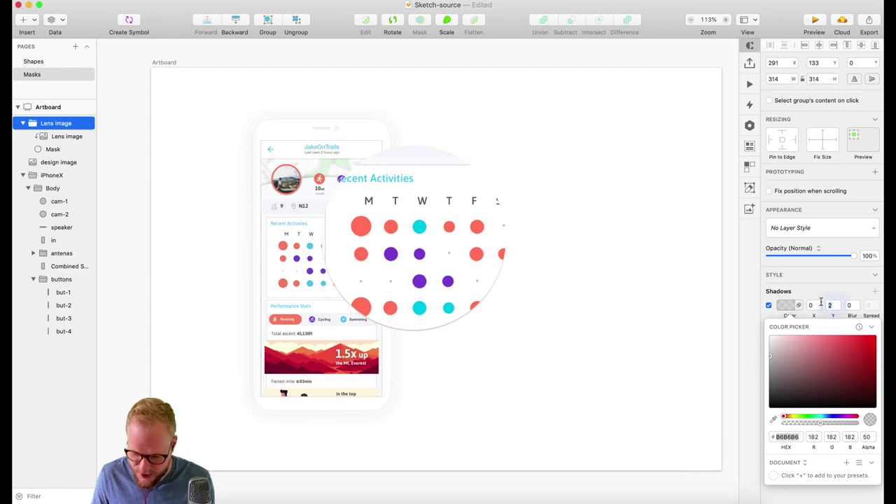
pyautogui.write('20')
pyautogui.press('Return')
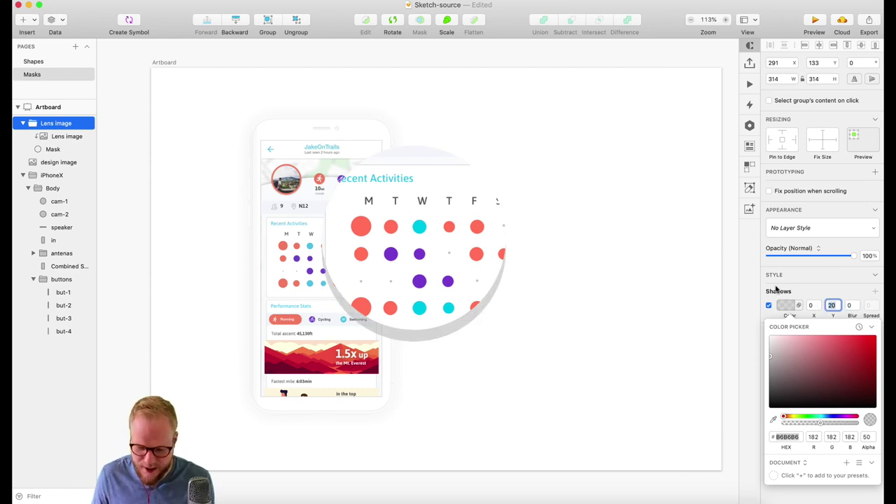
pyautogui.write('10')
pyautogui.press('Return')
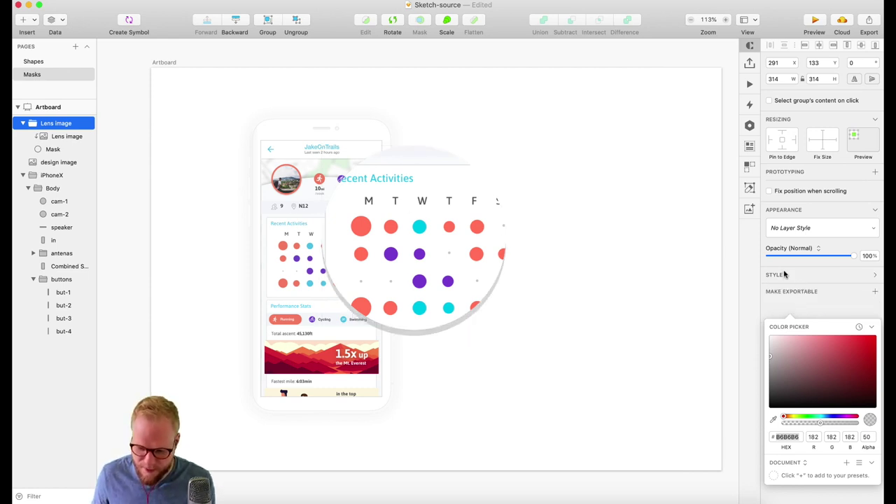
pyautogui.click(789, 308)
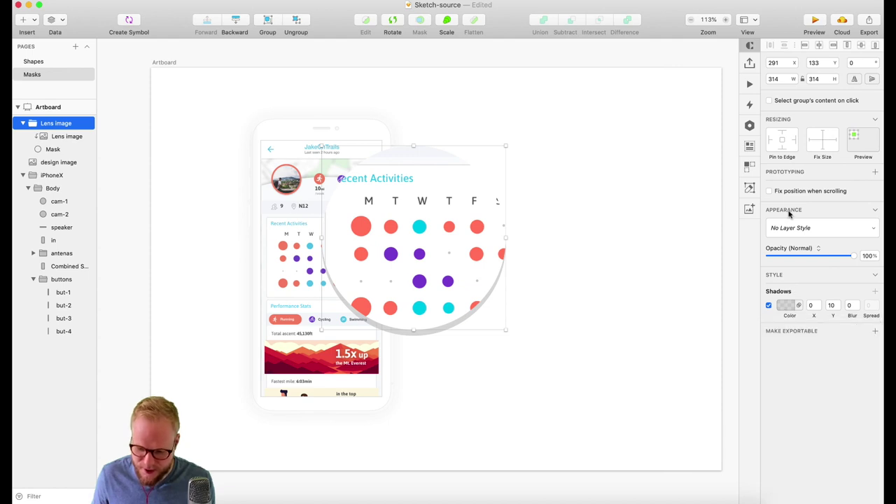
# Turn on a border around the circle mask
pyautogui.click(52, 149)
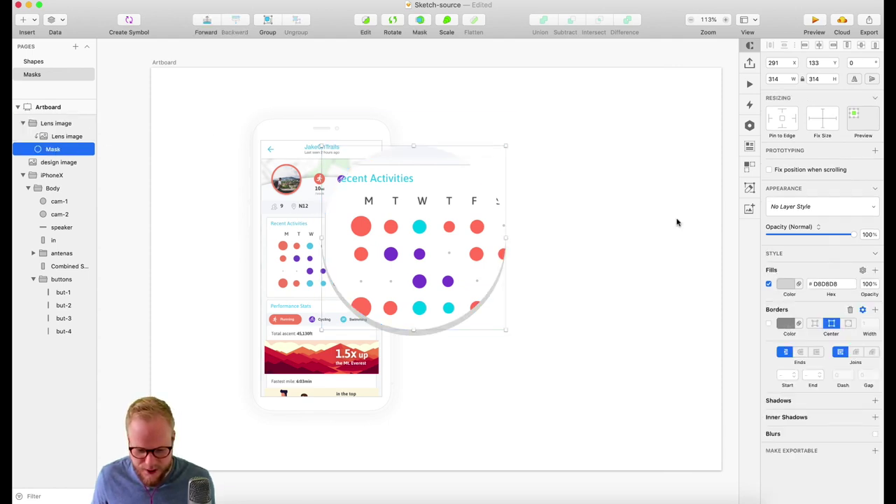
pyautogui.click(769, 323)
pyautogui.click(784, 323)
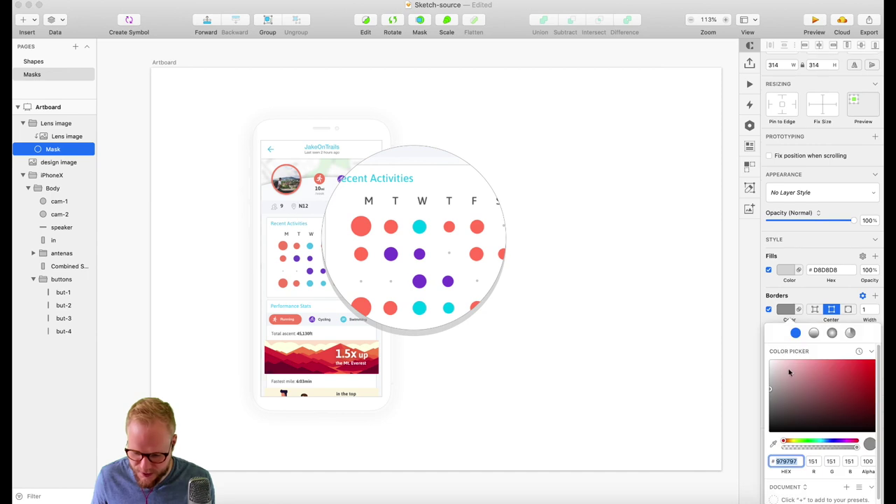
pyautogui.click(785, 310)
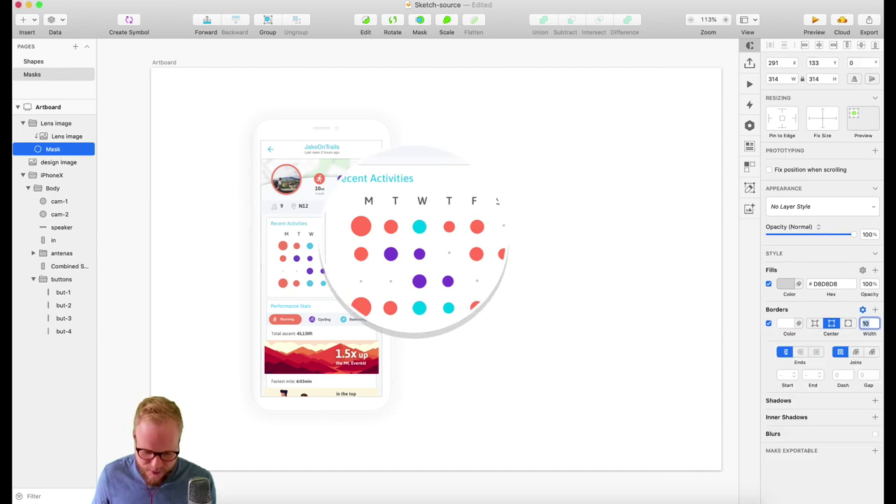
# Shrink the lens group to 243×243 and preview the finished lens
pyautogui.click(436, 253)
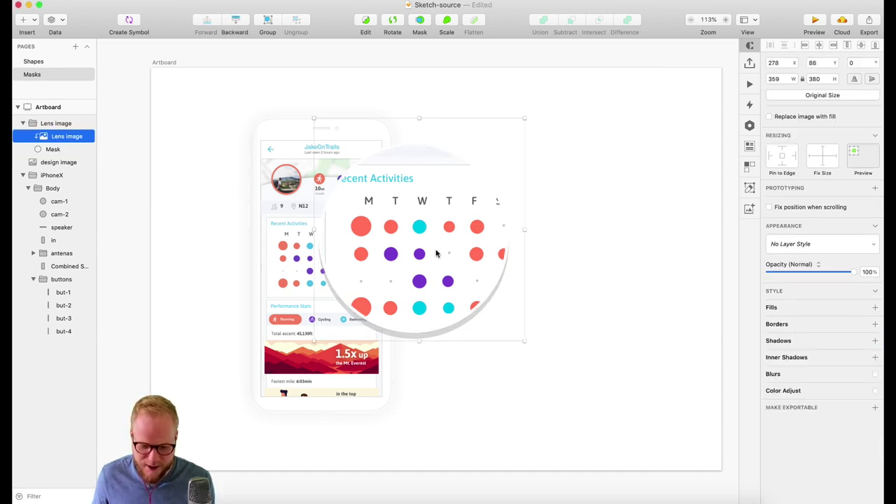
pyautogui.moveTo(522, 340); pyautogui.dragTo(474, 289)
pyautogui.press('super+z')
pyautogui.click(453, 317)
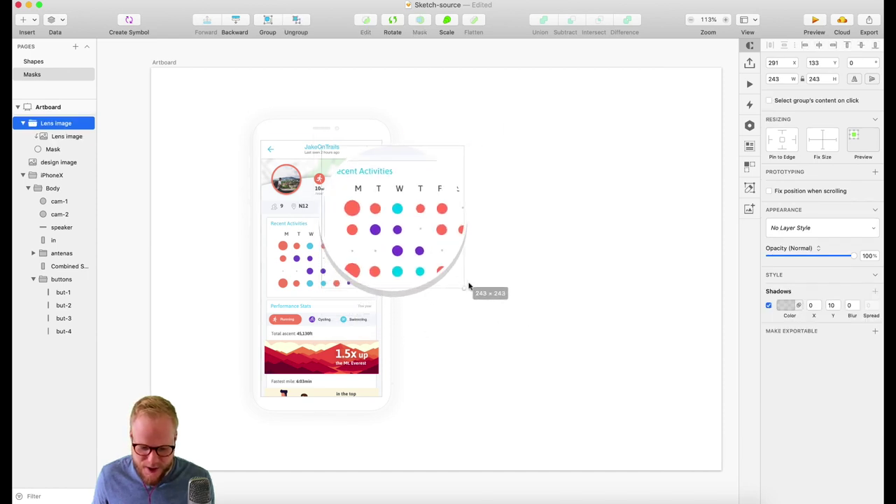
pyautogui.moveTo(435, 229); pyautogui.dragTo(455, 253)
pyautogui.click(585, 288)
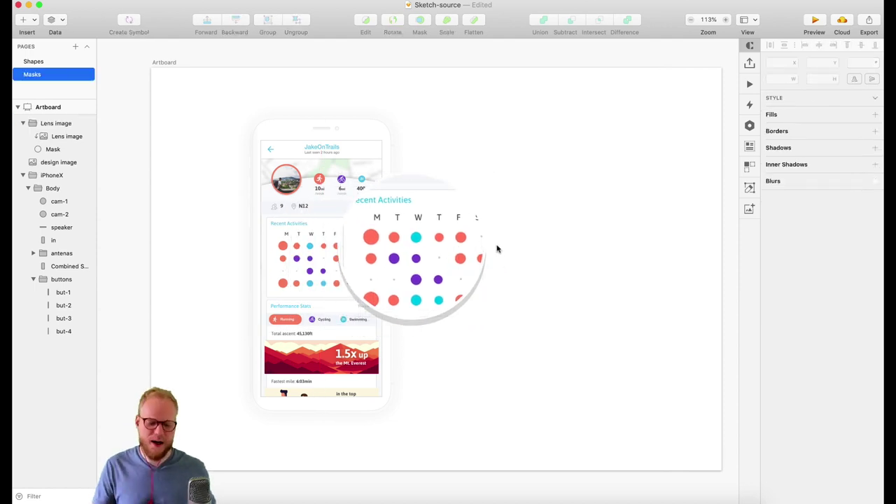
pyautogui.click(462, 244)
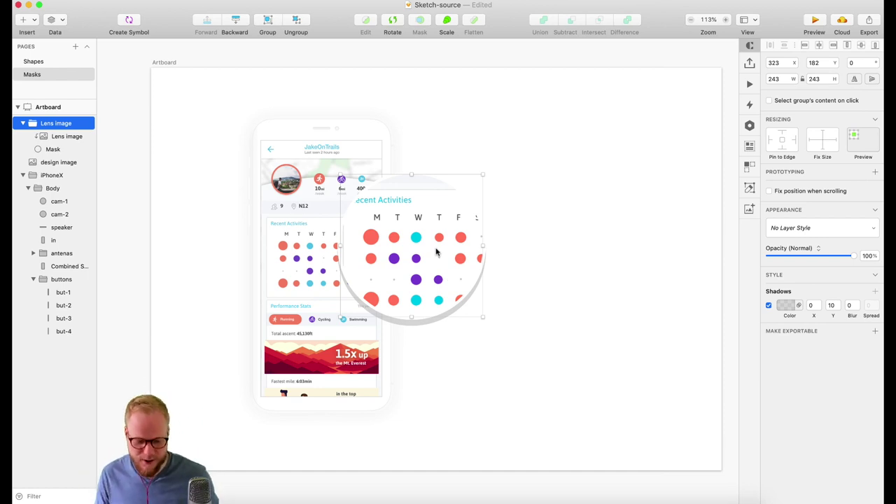
pyautogui.click(540, 212)
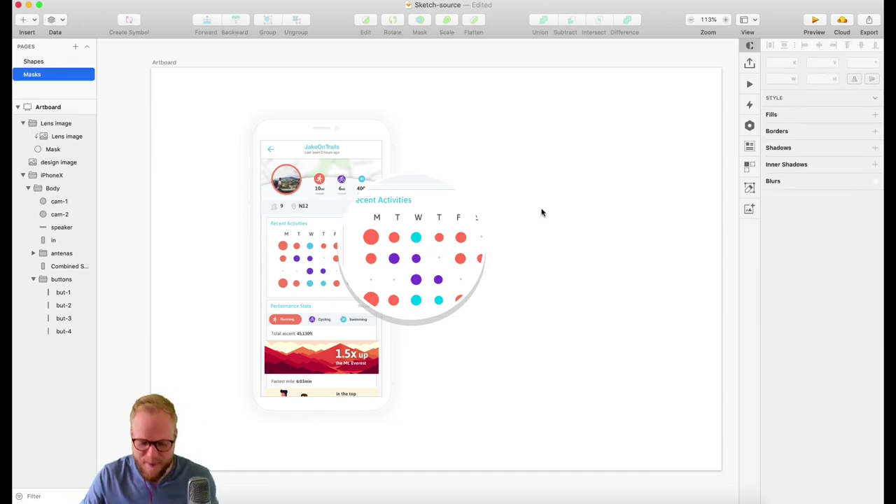
pyautogui.click(54, 144)
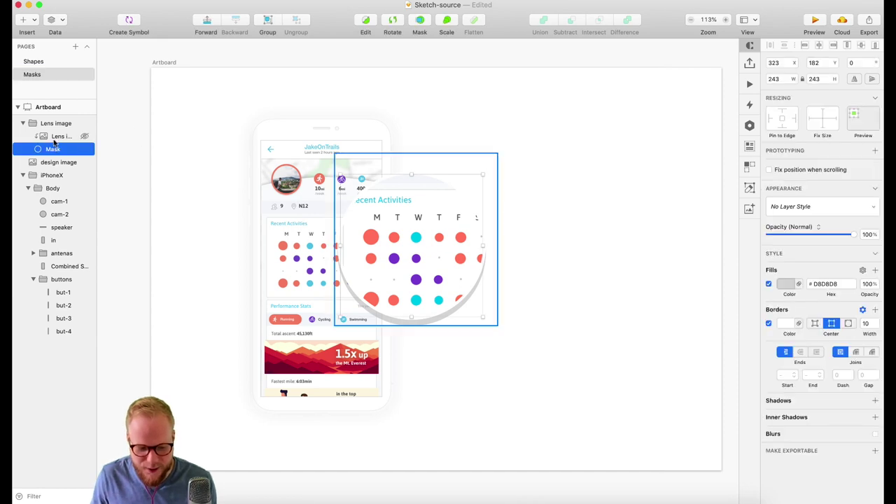
pyautogui.click(54, 123)
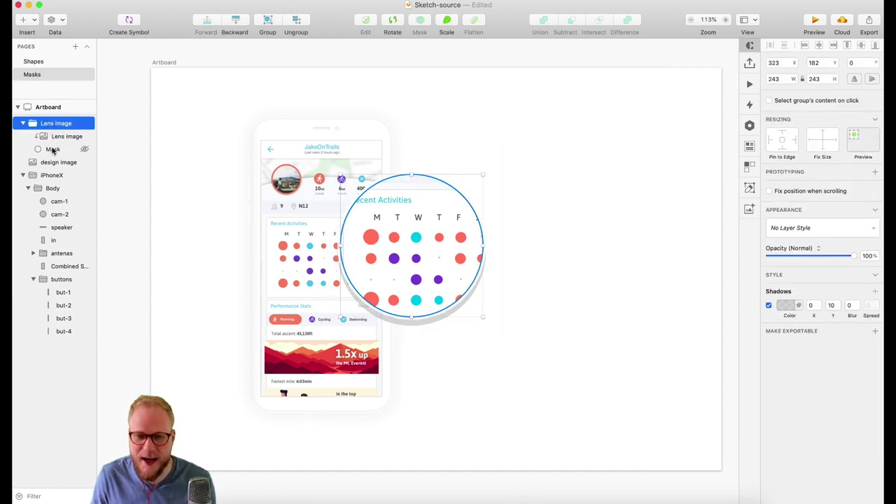
pyautogui.click(632, 228)
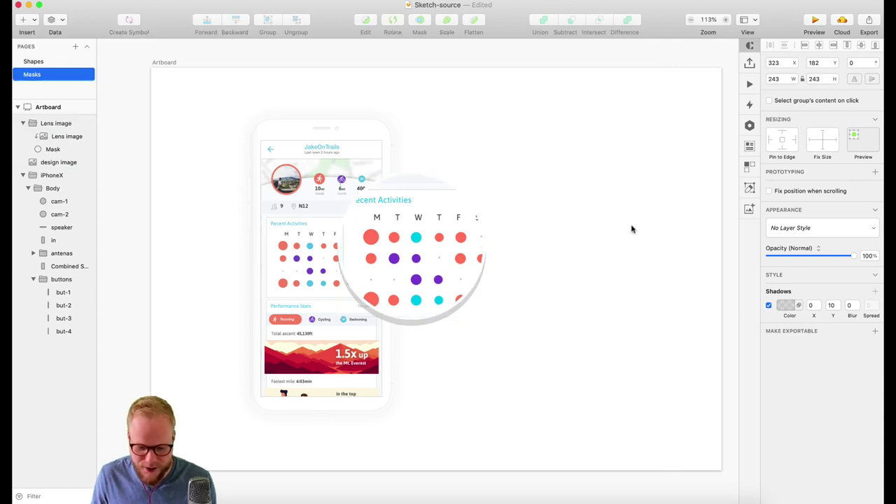
# Widen the artboard to 1364 px
pyautogui.click(164, 62)
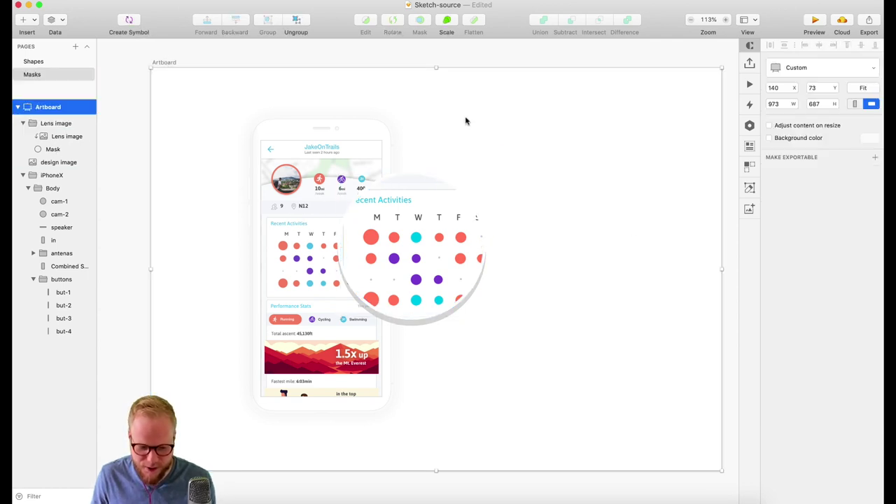
pyautogui.hscroll(5, 527, 273)
pyautogui.moveTo(539, 269); pyautogui.dragTo(679, 270)
# Paste the vegetable photo and scale it to 397×596 at 711, 38 on the artboard's right
pyautogui.click(684, 73)
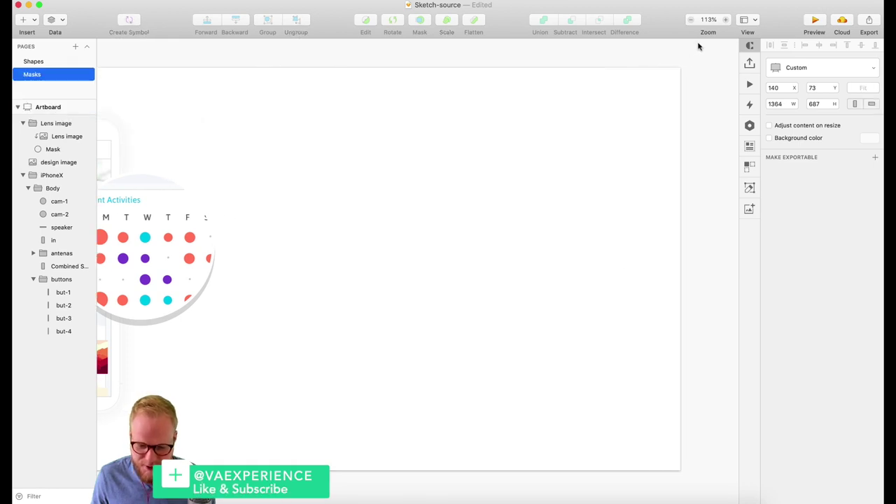
pyautogui.press('super+v')
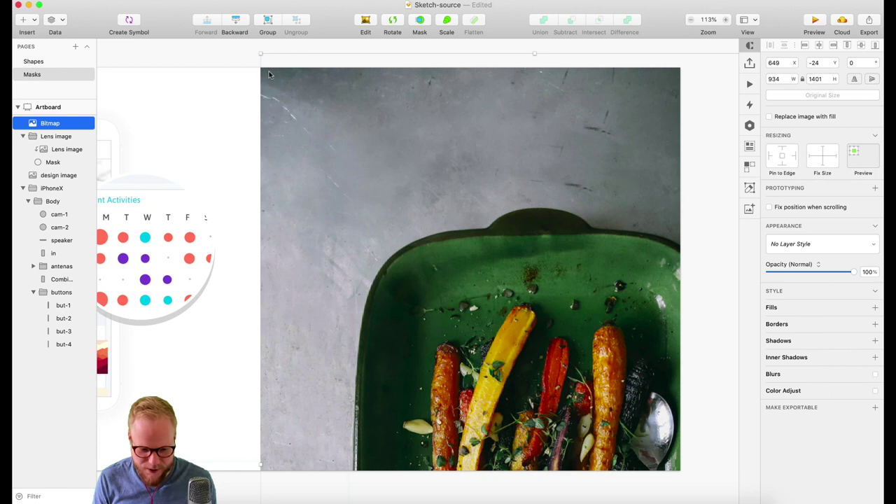
pyautogui.moveTo(260, 54); pyautogui.dragTo(494, 404)
pyautogui.moveTo(573, 450); pyautogui.dragTo(372, 112)
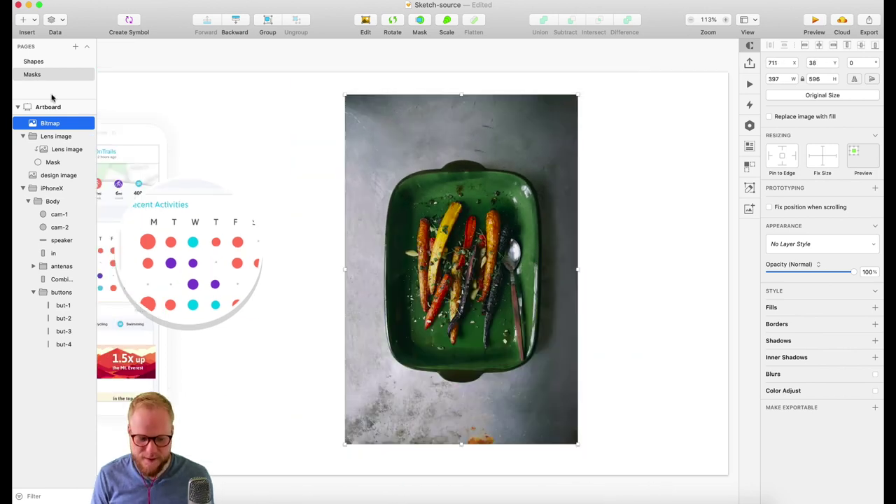
# Rename the photo layer 'Parsnip photo'
pyautogui.doubleClick(48, 126)
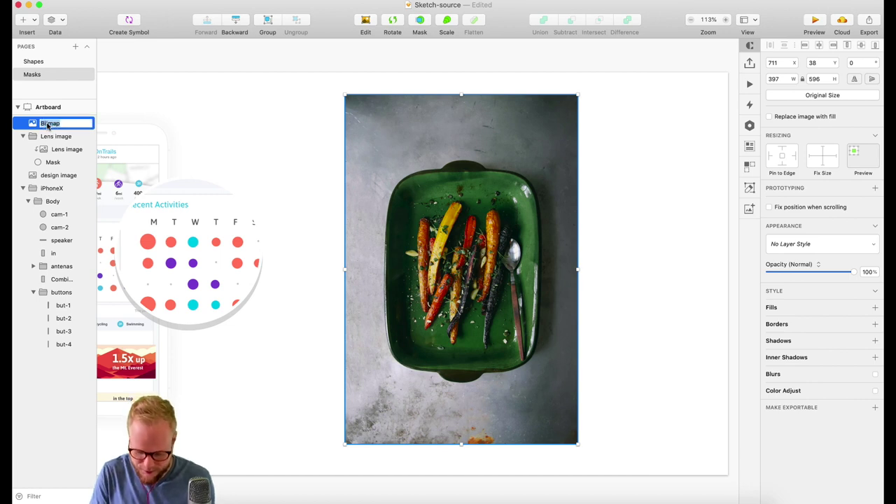
pyautogui.write('Parsnip')
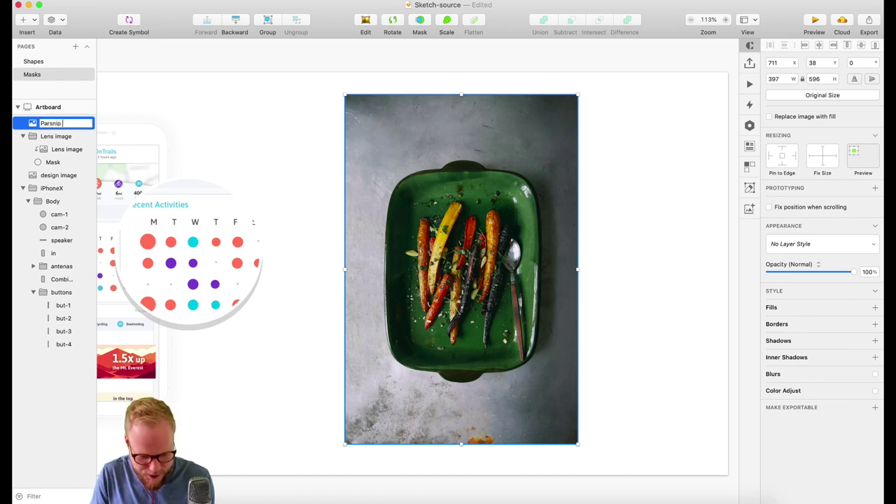
pyautogui.write(' photo')
pyautogui.press('Return')
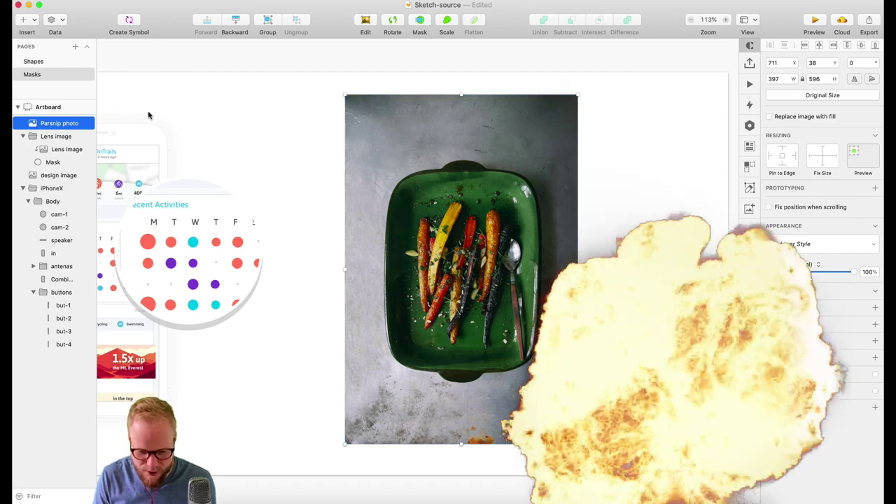
pyautogui.click(204, 98)
pyautogui.click(64, 123)
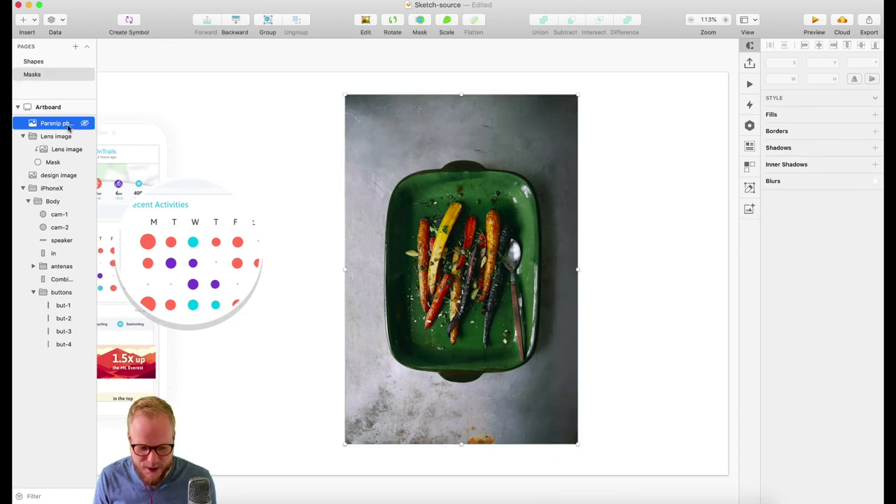
pyautogui.click(42, 161)
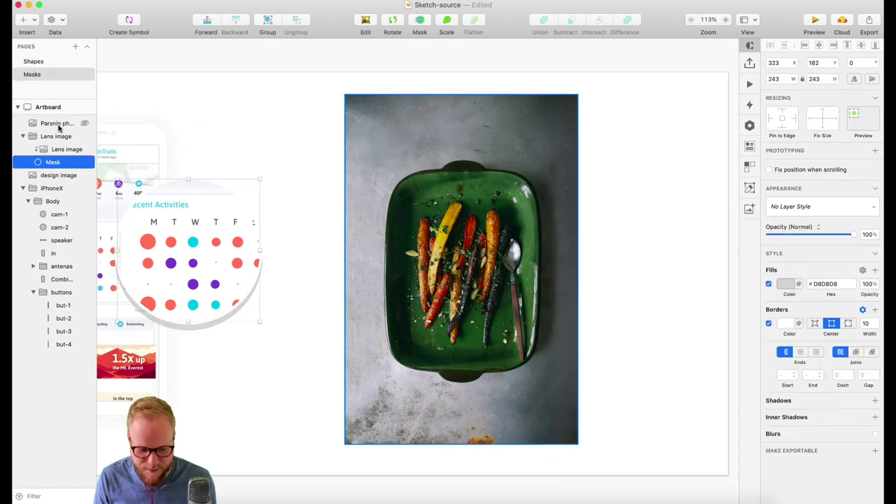
pyautogui.click(60, 123)
pyautogui.click(46, 161)
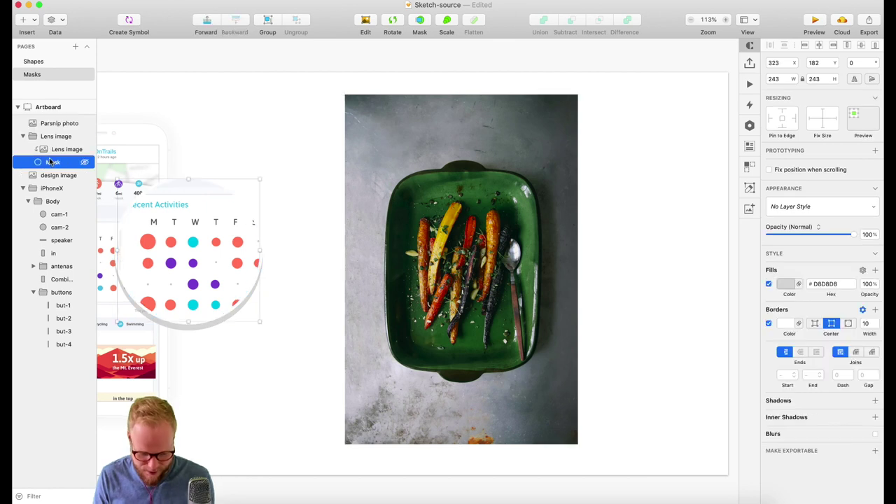
pyautogui.click(56, 125)
pyautogui.press('super+v')
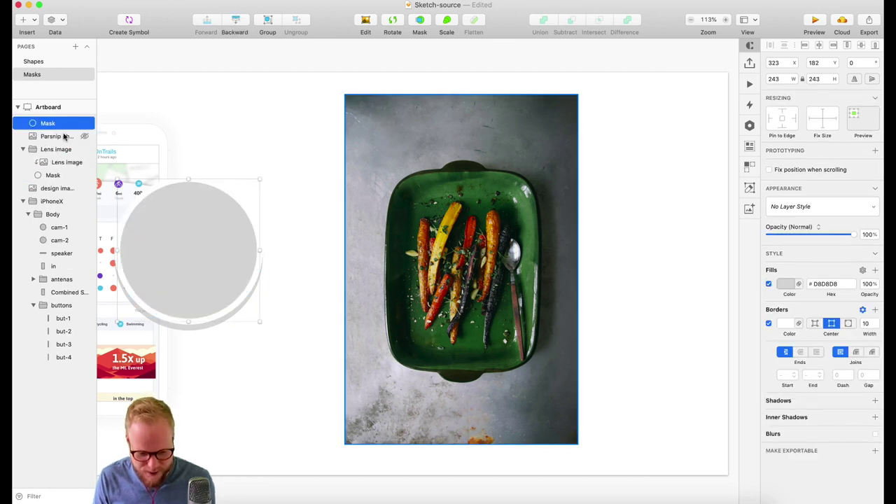
pyautogui.moveTo(54, 124); pyautogui.dragTo(54, 140)
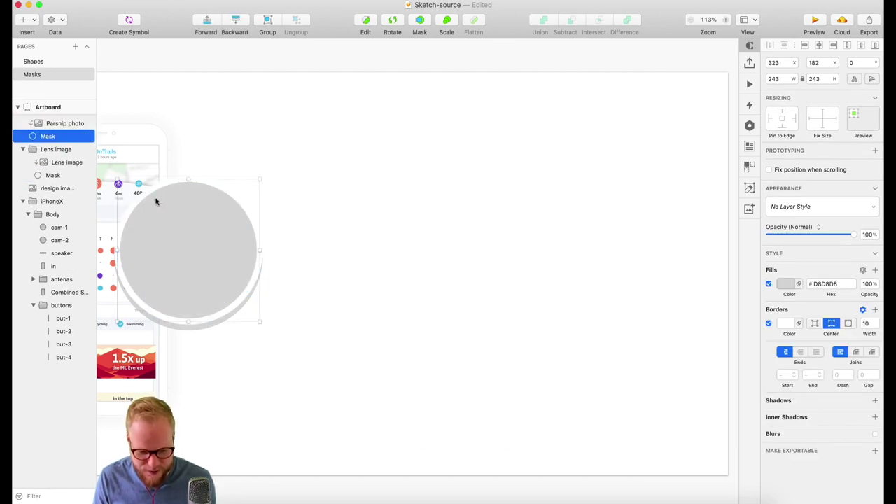
pyautogui.click(58, 123)
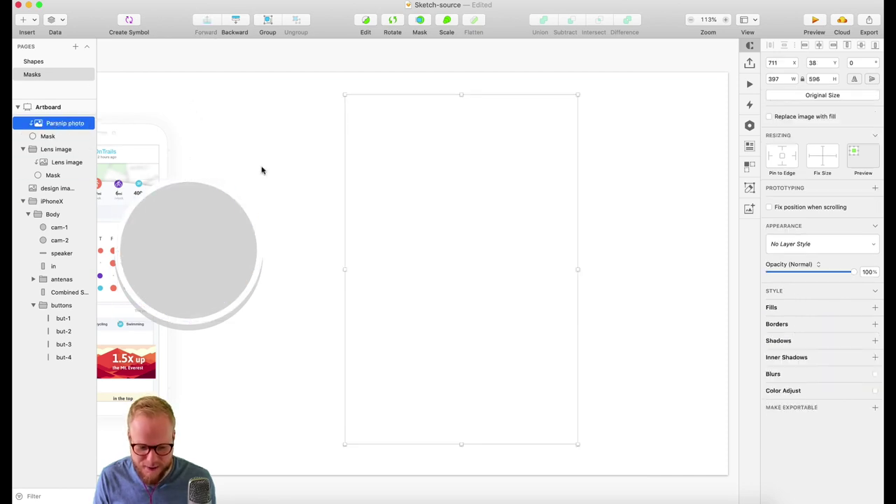
pyautogui.click(429, 195)
pyautogui.click(429, 195)
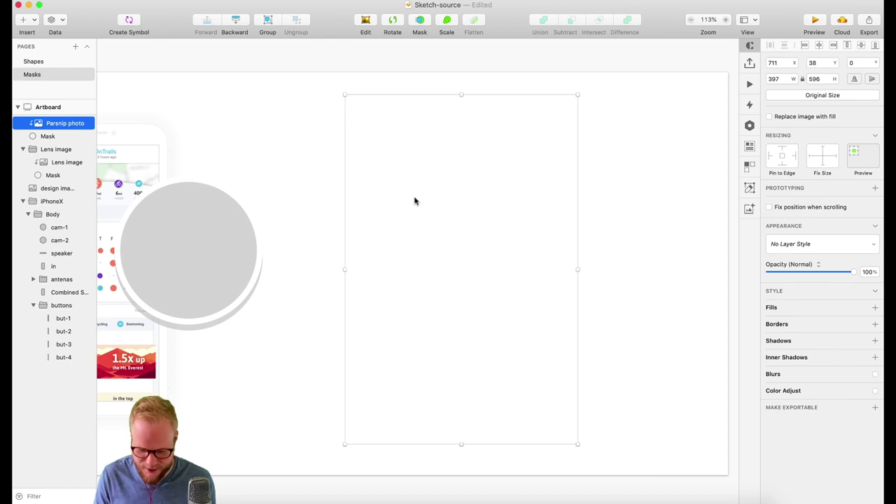
pyautogui.hotkey('shift', 'Left')
pyautogui.hotkey('shift', 'Left')
pyautogui.hotkey('shift', 'Left')
pyautogui.hotkey('shift', 'Left')
pyautogui.hotkey('shift', 'Left')
pyautogui.hotkey('shift', 'Left')
pyautogui.hotkey('shift', 'Left')
pyautogui.hotkey('shift', 'Left')
pyautogui.hotkey('shift', 'Left')
pyautogui.hotkey('shift', 'Left')
pyautogui.hotkey('shift', 'Left')
pyautogui.hotkey('shift', 'Left')
pyautogui.hotkey('shift', 'Left')
pyautogui.hotkey('shift', 'Left')
pyautogui.hotkey('shift', 'Left')
pyautogui.hotkey('shift', 'Left')
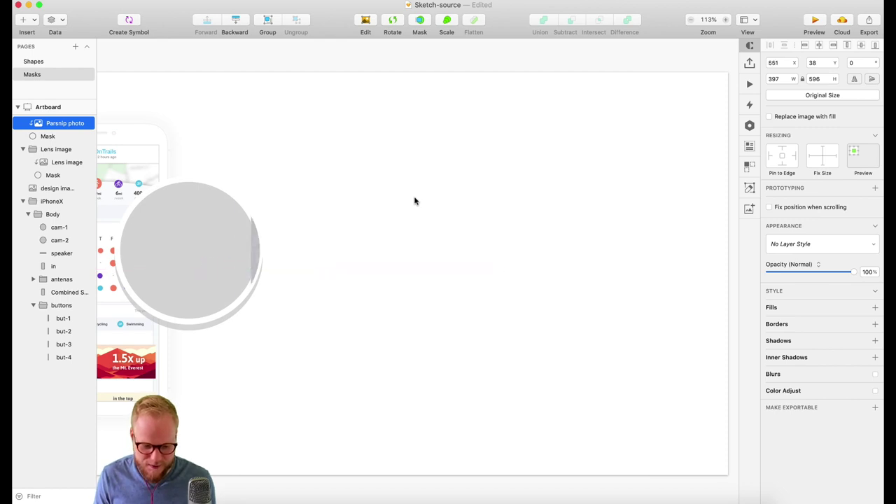
pyautogui.hotkey('shift', 'Left')
pyautogui.hotkey('shift', 'Left')
pyautogui.hotkey('shift', 'Left')
pyautogui.hotkey('shift', 'Left')
pyautogui.hotkey('shift', 'Left')
pyautogui.hotkey('shift', 'Left')
pyautogui.hotkey('shift', 'Left')
pyautogui.hotkey('shift', 'Left')
pyautogui.hotkey('shift', 'Left')
pyautogui.hotkey('shift', 'Left')
pyautogui.hotkey('shift', 'Left')
pyautogui.hotkey('shift', 'Left')
pyautogui.hotkey('shift', 'Left')
pyautogui.hotkey('shift', 'Left')
pyautogui.hotkey('shift', 'Left')
pyautogui.hotkey('shift', 'Left')
pyautogui.hotkey('shift', 'Left')
pyautogui.hotkey('shift', 'Left')
pyautogui.hotkey('shift', 'Left')
pyautogui.hotkey('shift', 'Left')
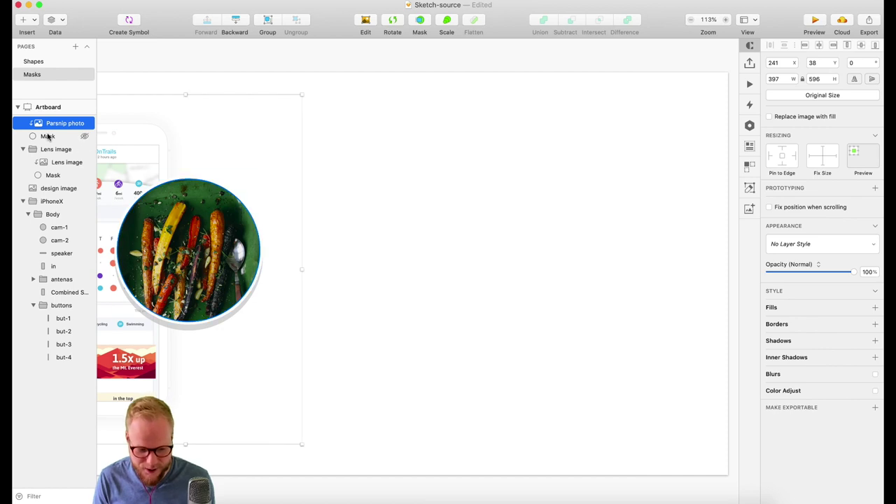
pyautogui.click(46, 135)
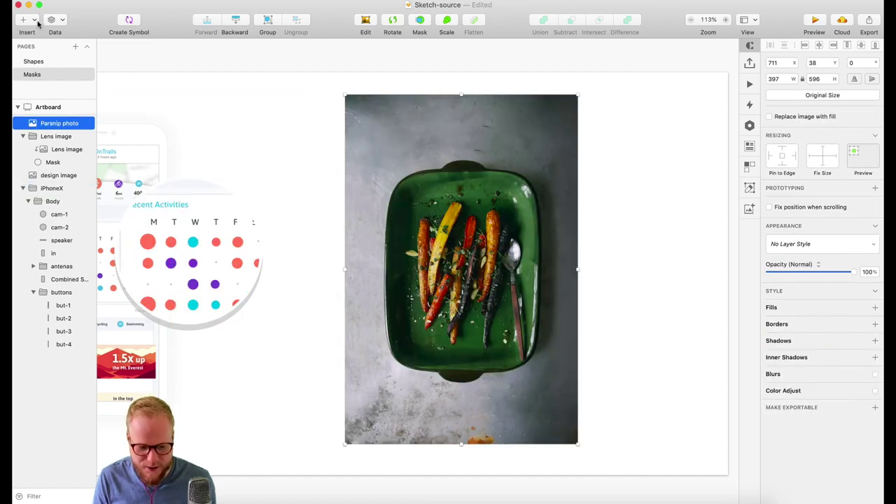
# Draw a 363×363 five-point star over the parsnip photo
pyautogui.click(37, 24)
pyautogui.moveTo(70, 35)
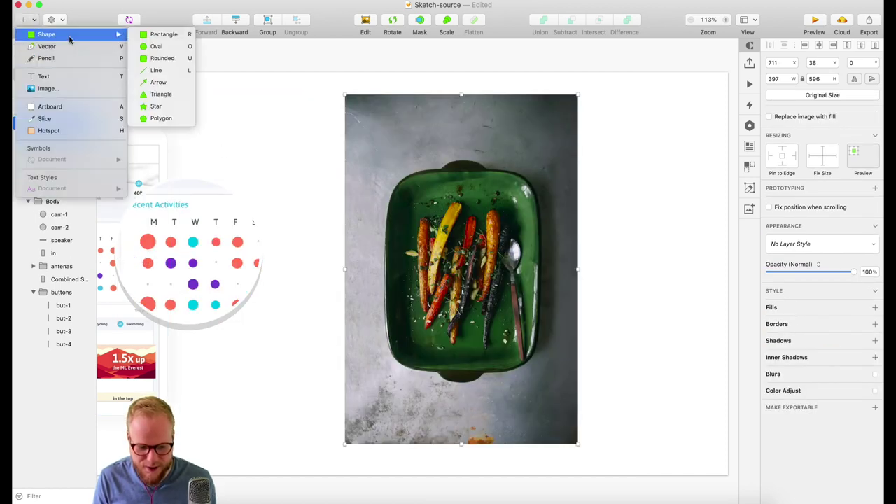
pyautogui.click(166, 106)
pyautogui.moveTo(371, 173); pyautogui.dragTo(560, 369)
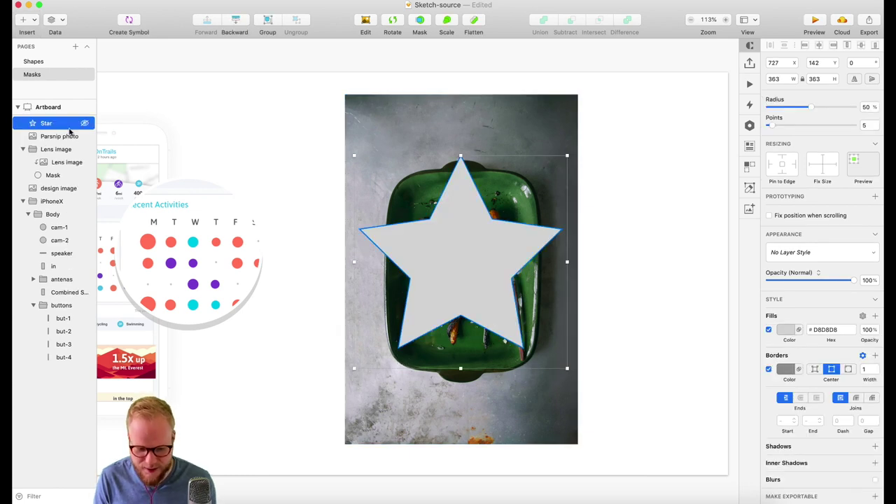
# Stack the star beneath Parsnip photo and use it as the photo's mask
pyautogui.moveTo(56, 127); pyautogui.dragTo(53, 142)
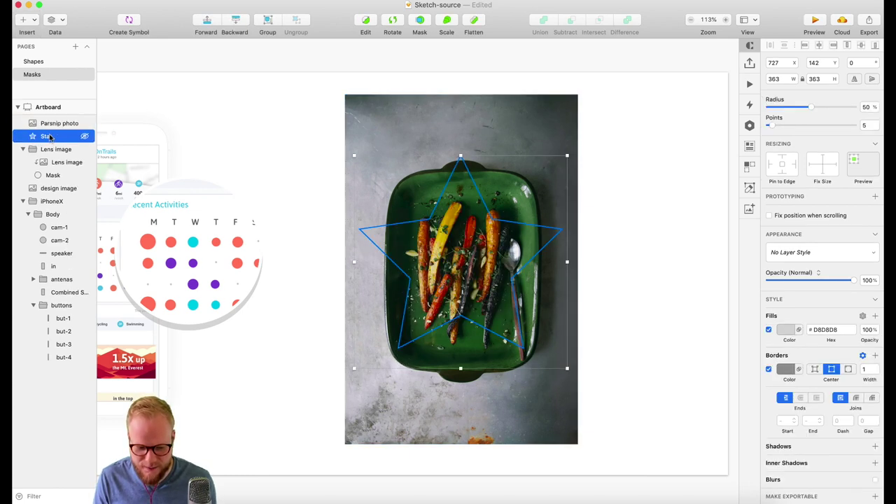
pyautogui.keyDown('shift'); pyautogui.click(59, 124); pyautogui.keyUp('shift')
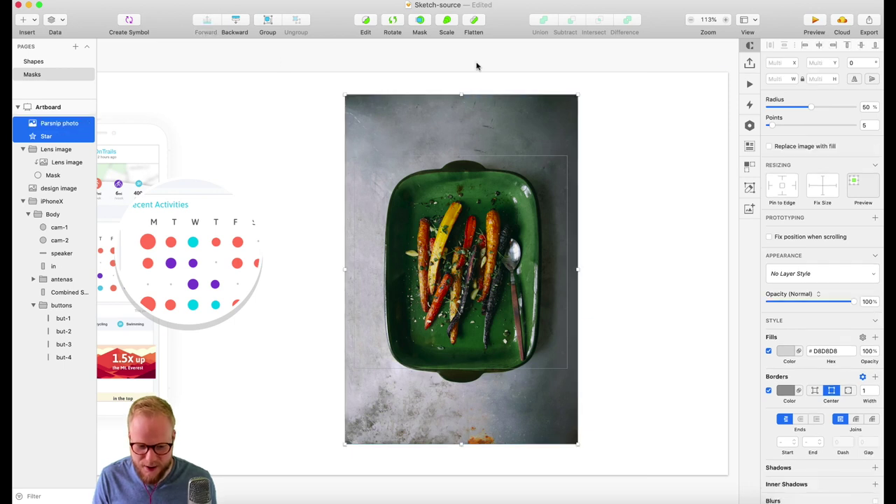
pyautogui.click(420, 21)
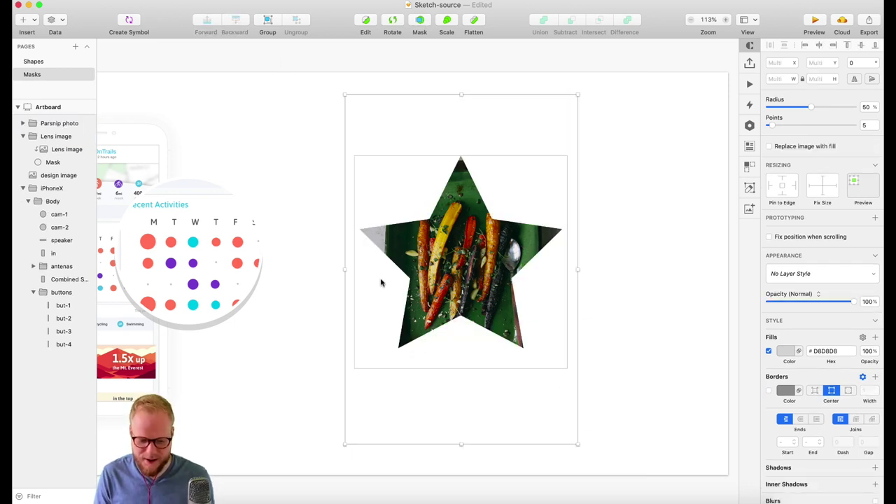
pyautogui.click(56, 124)
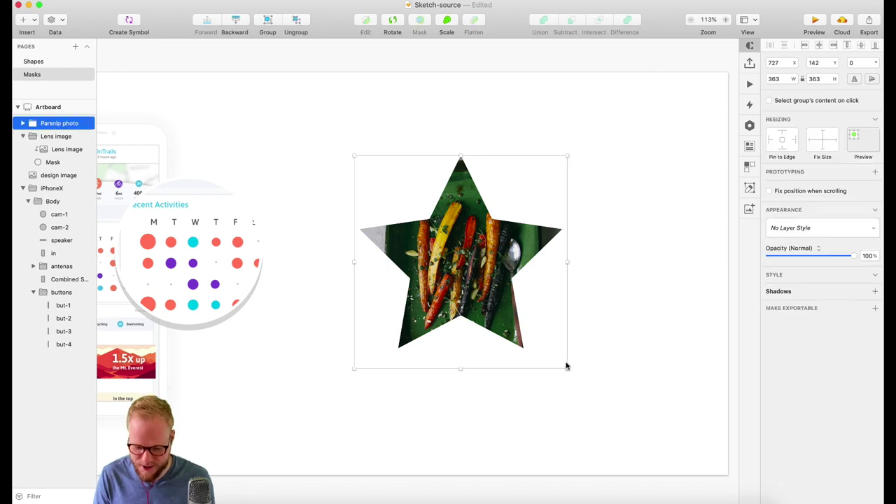
# Shrink the star-masked photo to 215×215 and move it up and left
pyautogui.moveTo(567, 370); pyautogui.dragTo(481, 283)
pyautogui.click(547, 302)
pyautogui.moveTo(420, 224); pyautogui.dragTo(390, 175)
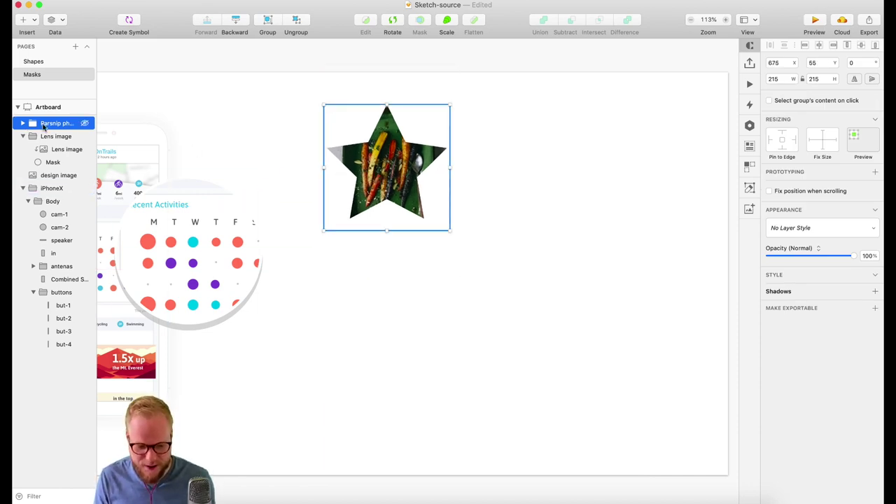
# Duplicate the star-masked photo, make the copy's photo ignore its mask, and move it right
pyautogui.press('super+d')
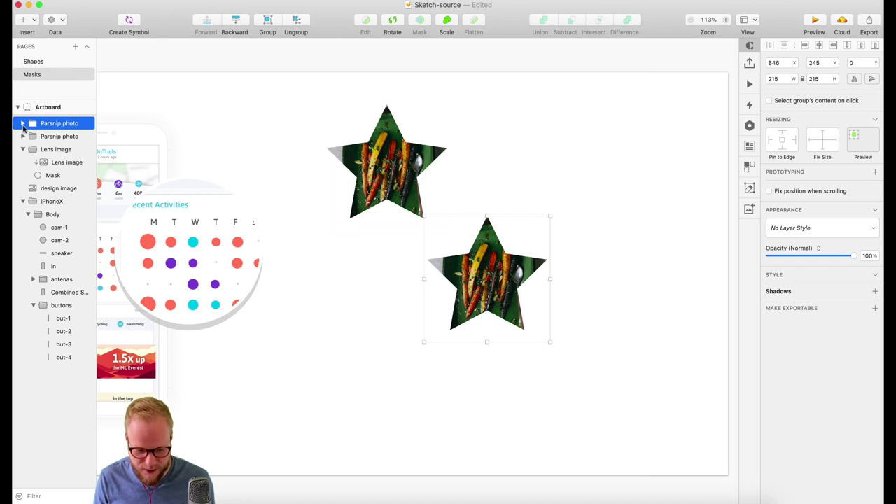
pyautogui.click(23, 123)
pyautogui.rightClick(54, 137)
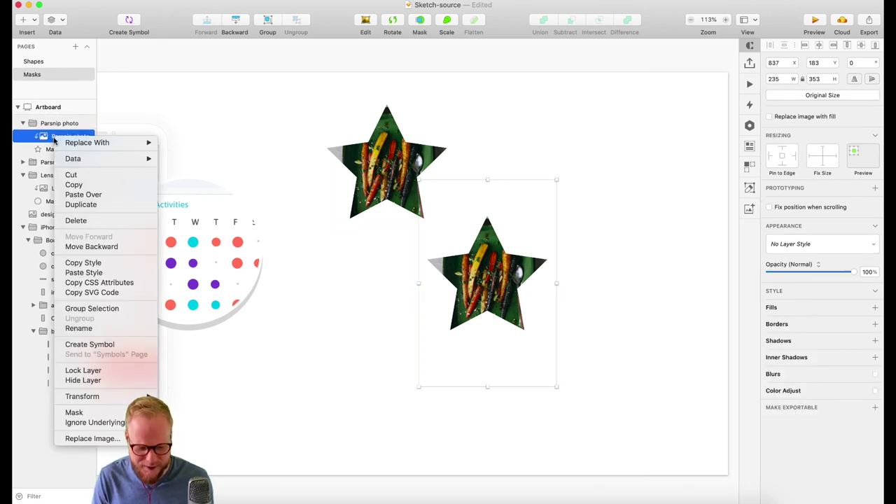
pyautogui.click(85, 426)
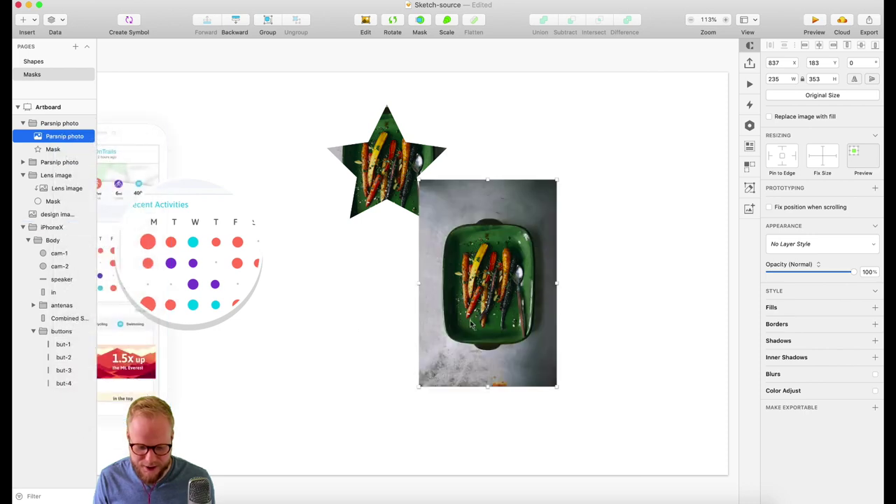
pyautogui.moveTo(505, 283); pyautogui.dragTo(599, 269)
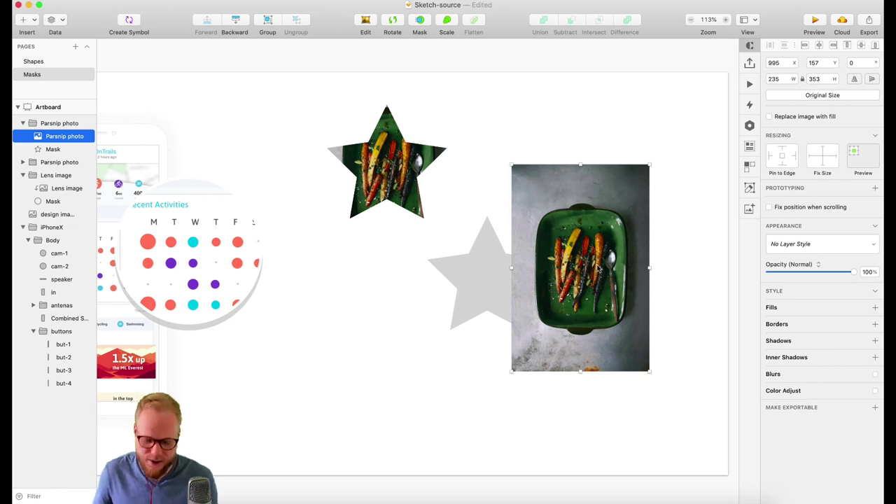
pyautogui.click(474, 276)
# Delete the grey star mask and nudge the second parsnip photo slightly left
pyautogui.press('Delete')
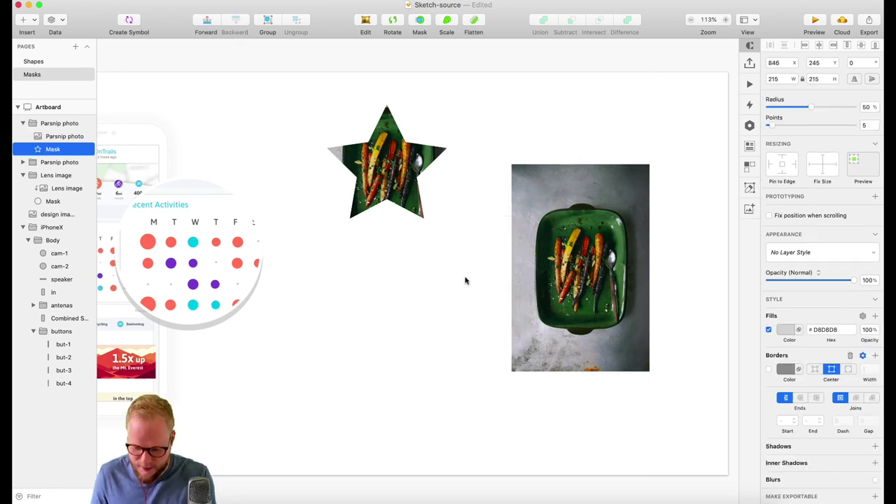
pyautogui.click(574, 273)
pyautogui.moveTo(574, 271); pyautogui.dragTo(548, 276)
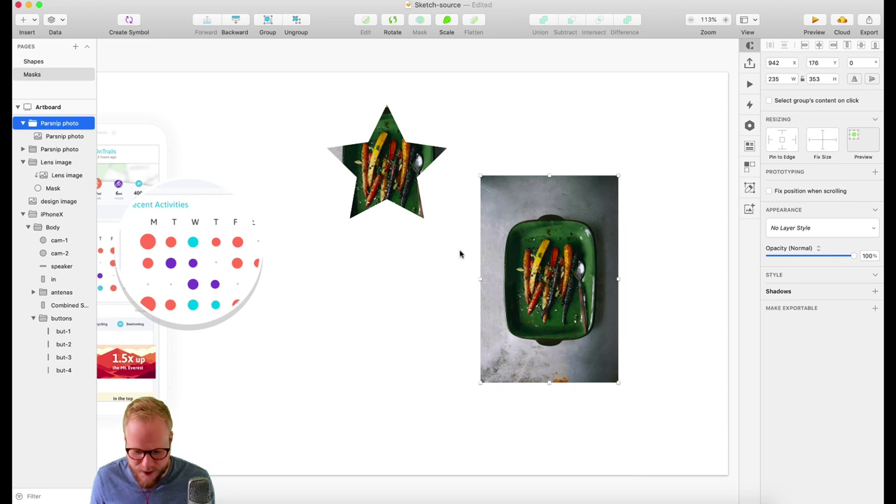
pyautogui.click(62, 136)
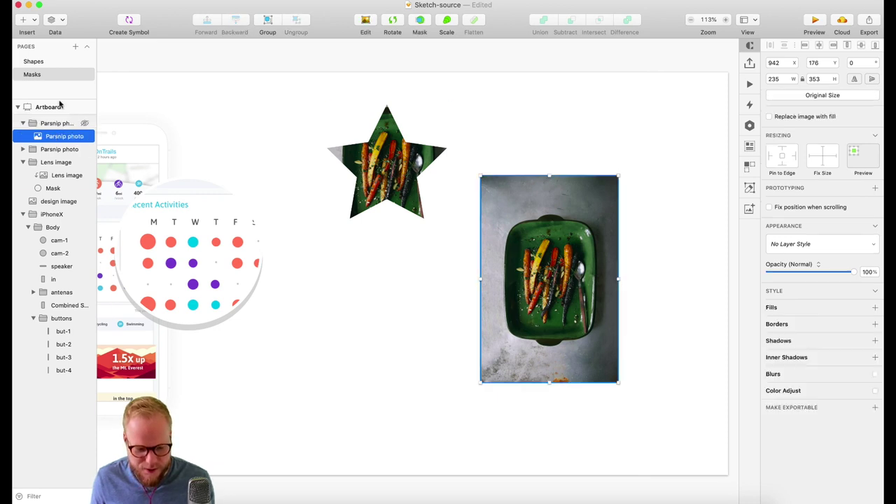
# Draw a borderless 203×353 rectangle covering the second parsnip photo
pyautogui.click(39, 22)
pyautogui.moveTo(52, 33)
pyautogui.click(149, 35)
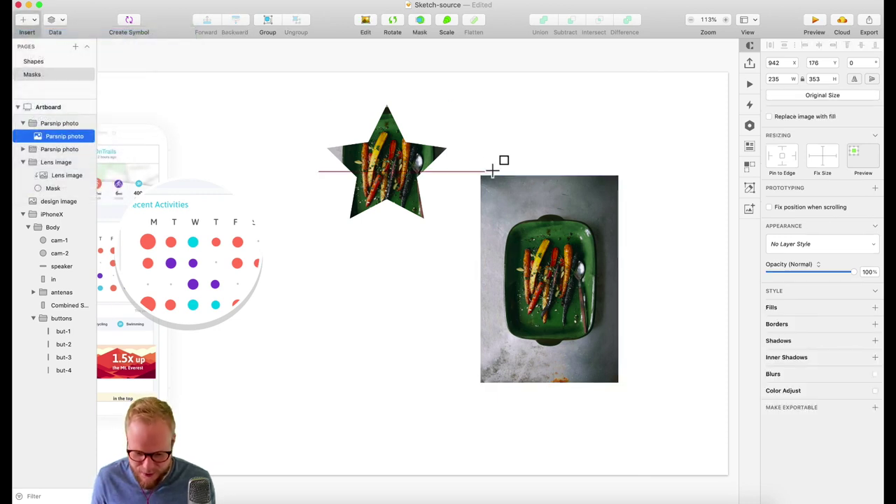
pyautogui.moveTo(481, 175); pyautogui.dragTo(599, 382)
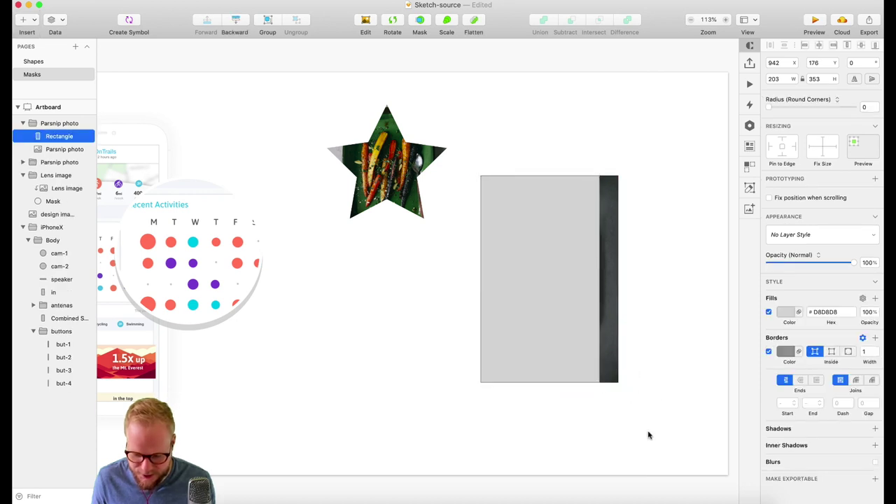
pyautogui.click(770, 352)
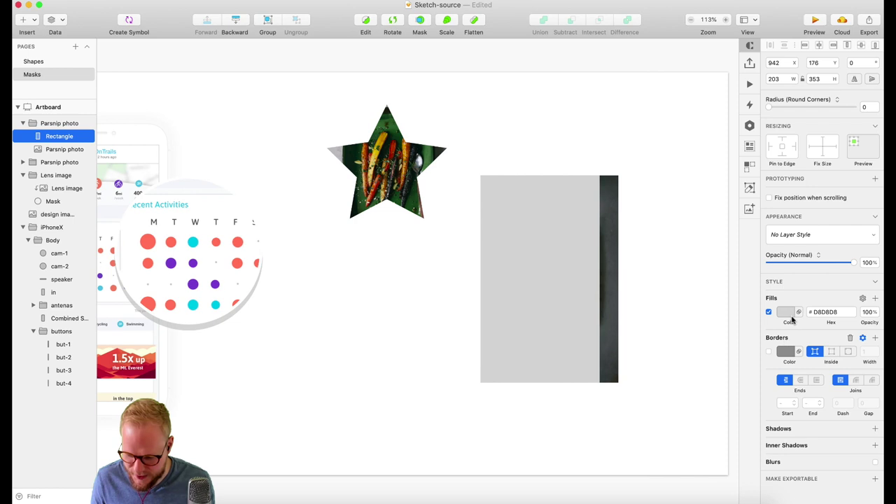
# Fill the rectangle with a diagonal linear gradient from red to fully transparent
pyautogui.click(786, 311)
pyautogui.click(805, 333)
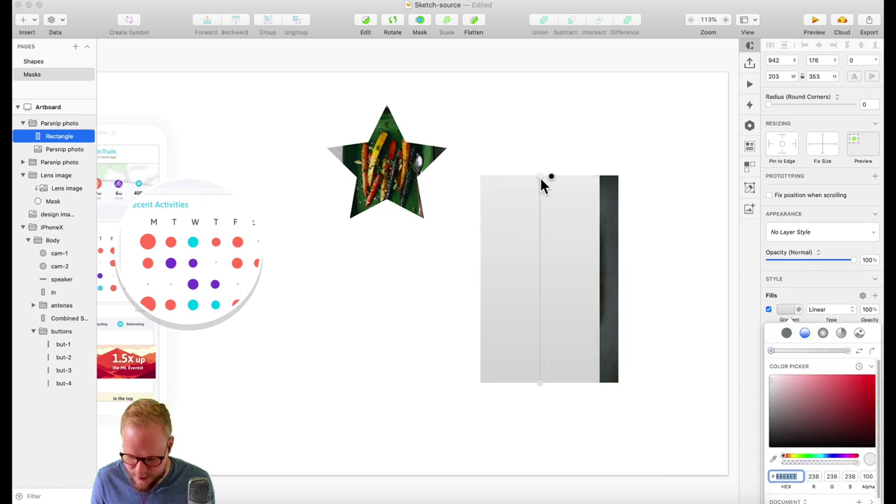
pyautogui.moveTo(541, 176); pyautogui.dragTo(584, 214)
pyautogui.moveTo(540, 382); pyautogui.dragTo(480, 331)
pyautogui.scroll(-1, 851, 420)
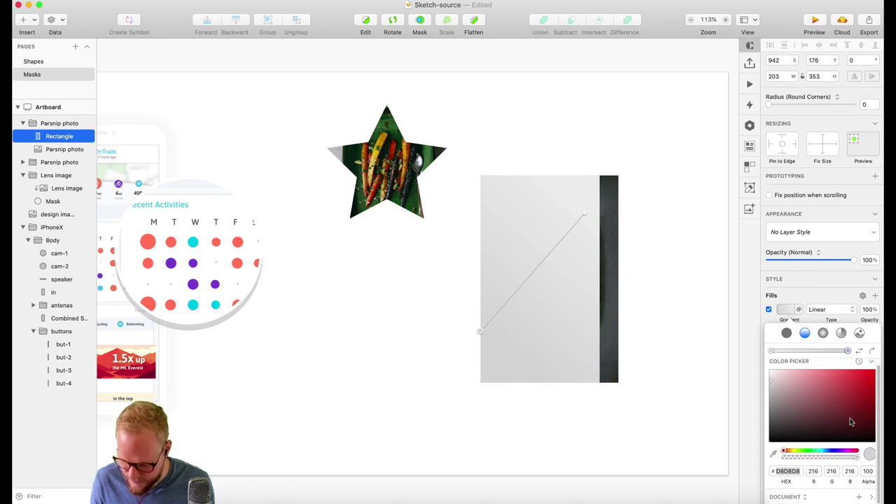
pyautogui.click(848, 351)
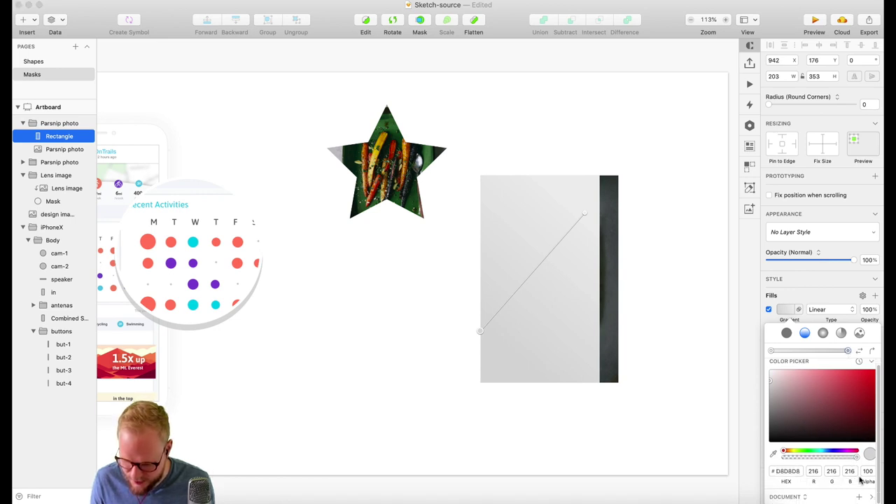
pyautogui.moveTo(855, 457); pyautogui.dragTo(772, 457)
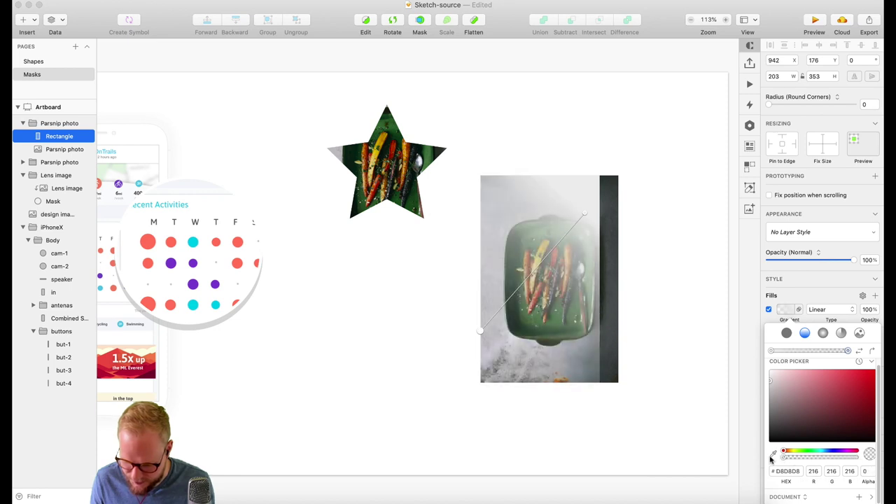
pyautogui.click(860, 353)
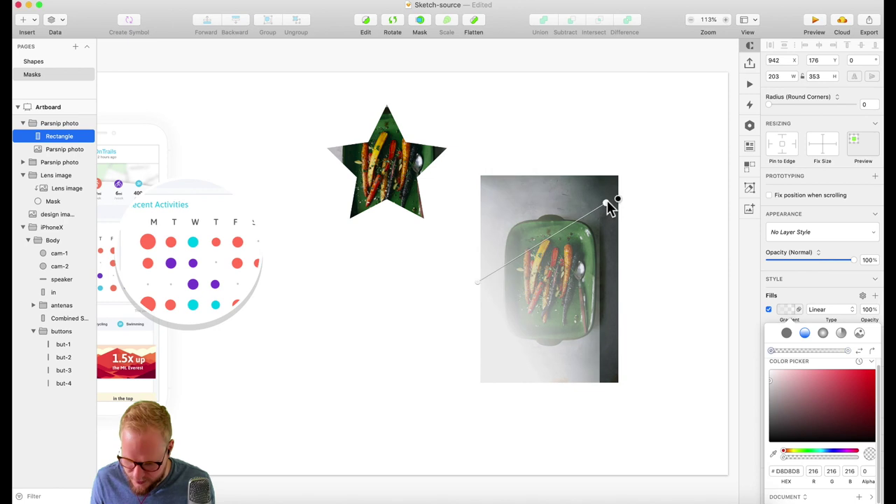
pyautogui.moveTo(584, 212); pyautogui.dragTo(619, 203)
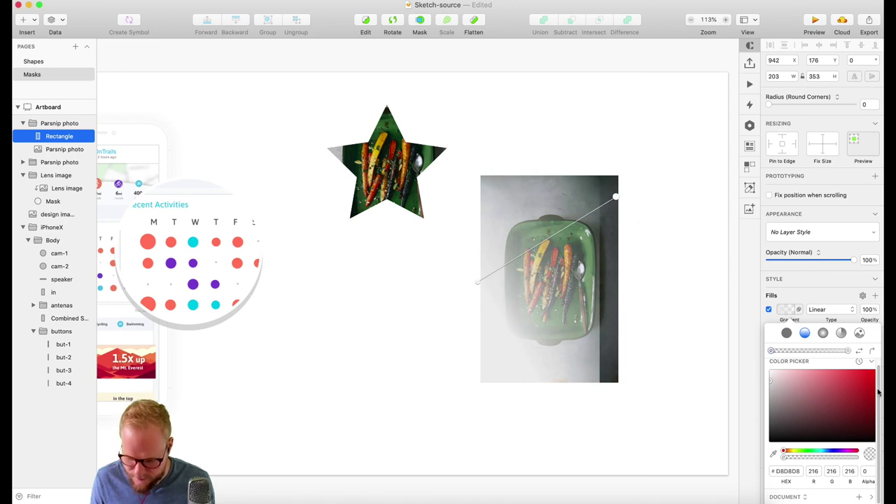
pyautogui.moveTo(878, 393); pyautogui.dragTo(870, 372)
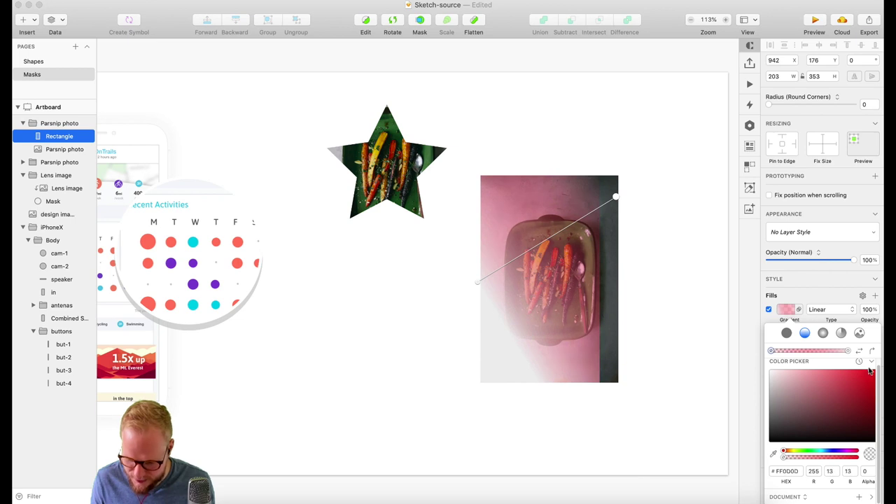
pyautogui.click(812, 300)
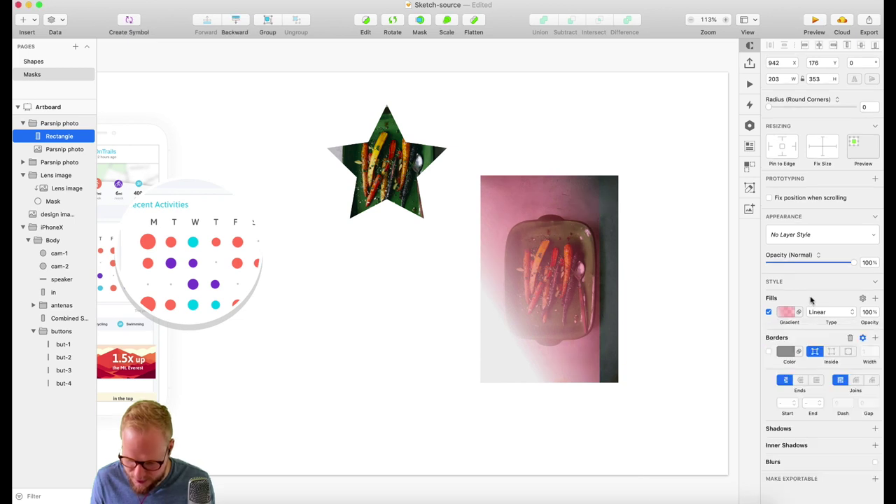
pyautogui.doubleClick(558, 282)
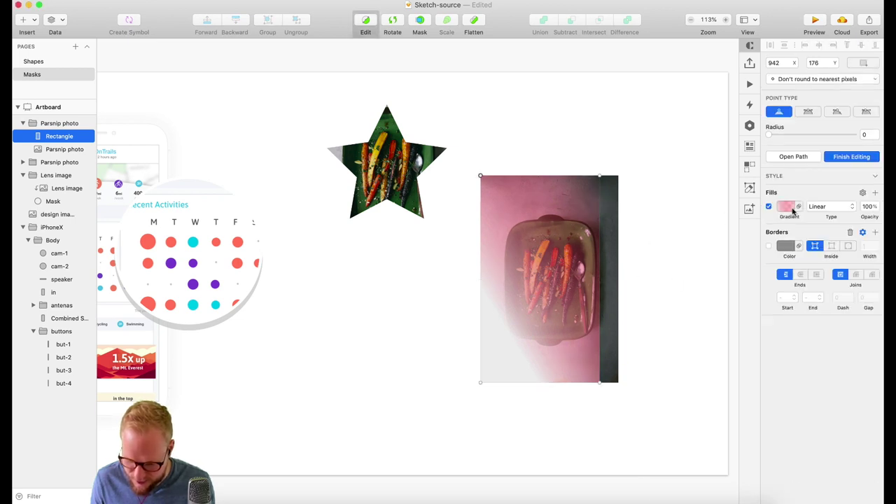
# Brighten the overlay's red, flip the gradient, and pull its transparent end down the right edge
pyautogui.click(792, 209)
pyautogui.click(866, 276)
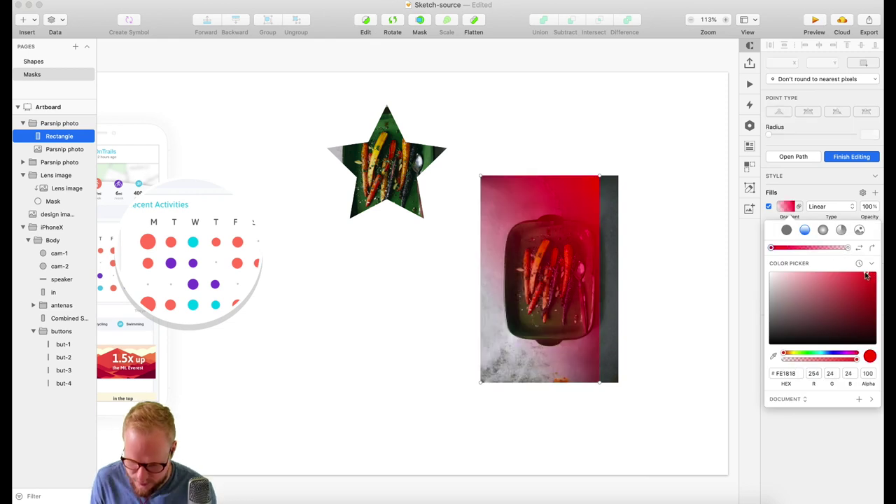
pyautogui.moveTo(866, 276); pyautogui.dragTo(852, 281)
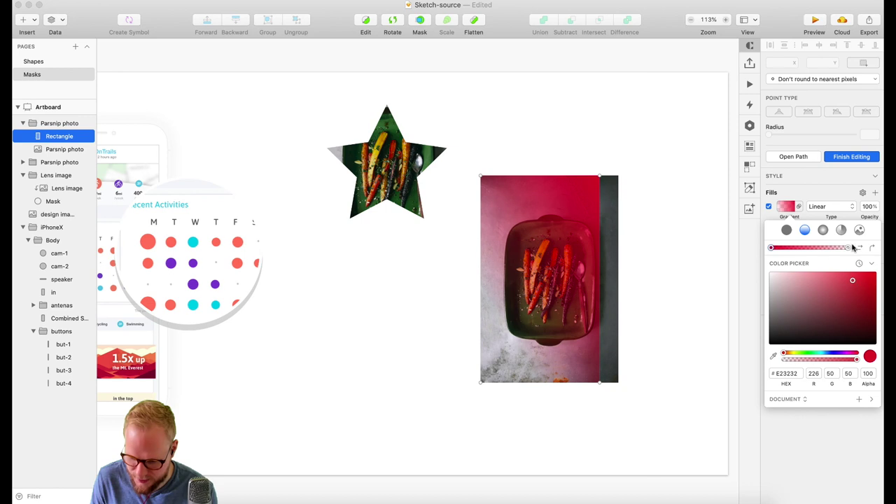
pyautogui.click(858, 247)
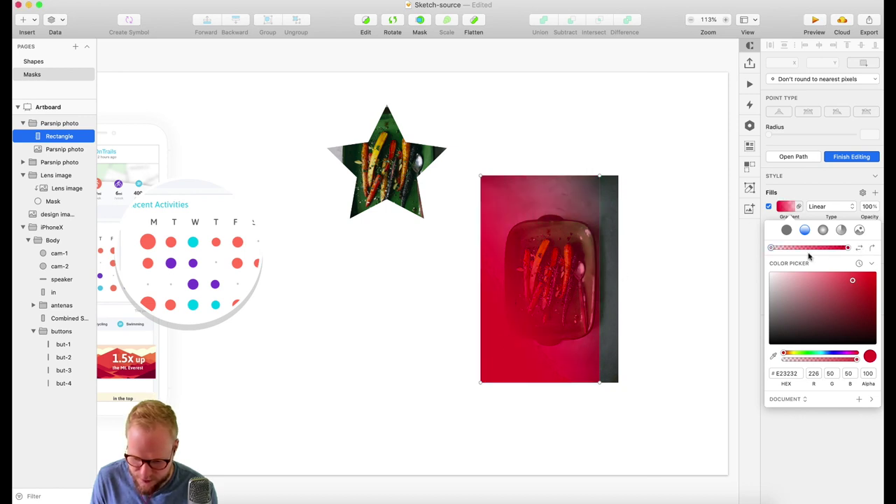
pyautogui.click(771, 248)
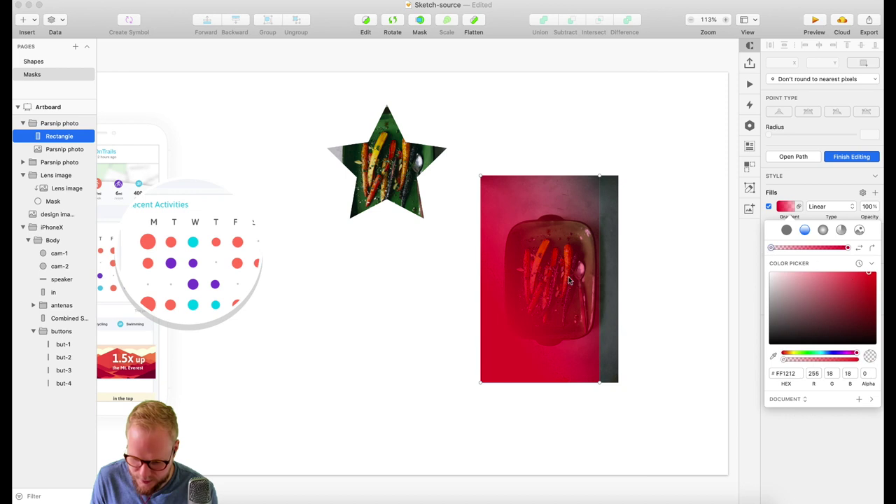
pyautogui.click(705, 280)
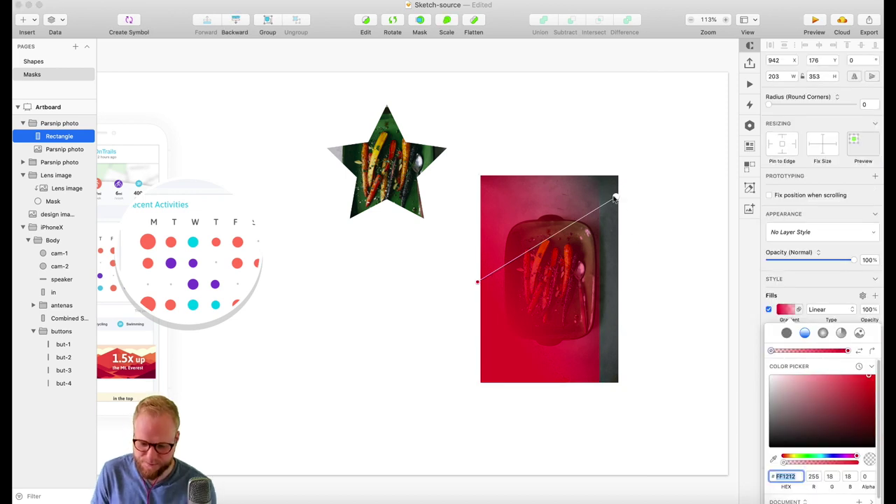
pyautogui.moveTo(614, 199); pyautogui.dragTo(606, 253)
pyautogui.click(659, 265)
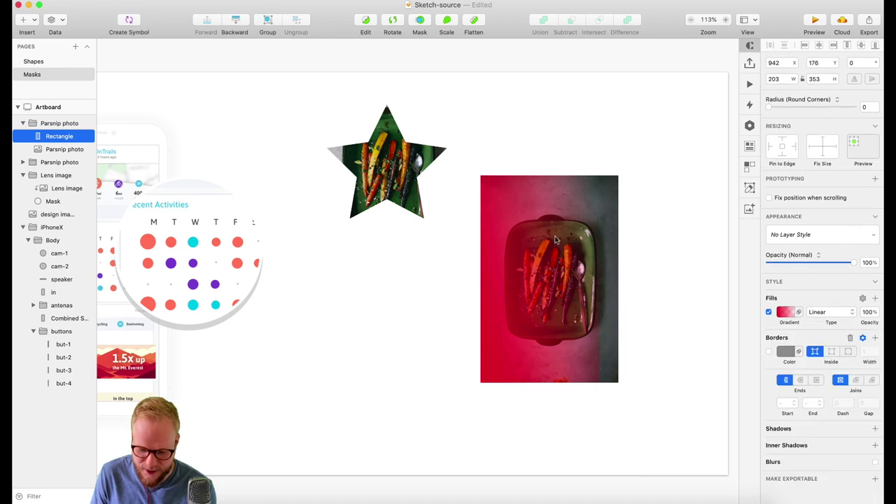
# Check the rectangle's shape, deselect, then select the red-covered photo group
pyautogui.doubleClick(561, 301)
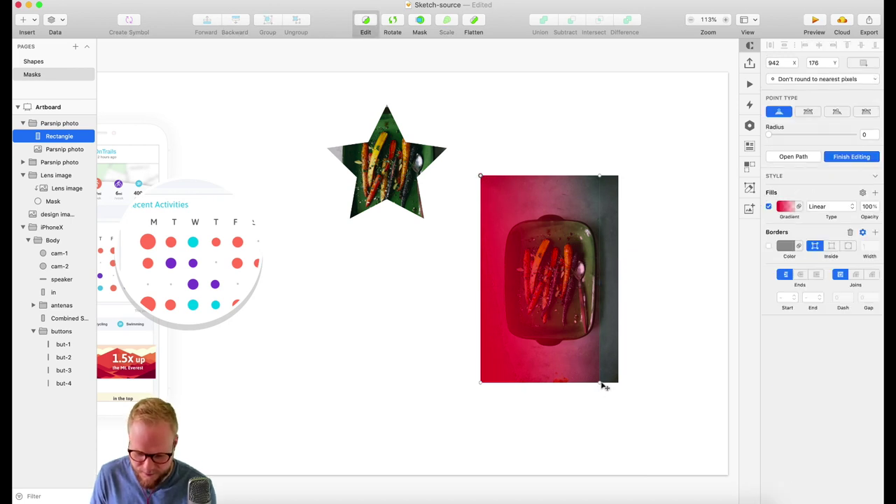
pyautogui.press('Escape')
pyautogui.moveTo(599, 279)
pyautogui.mouseDown()
pyautogui.moveTo(669, 280)
pyautogui.moveTo(611, 281)
pyautogui.mouseUp()
pyautogui.click(683, 334)
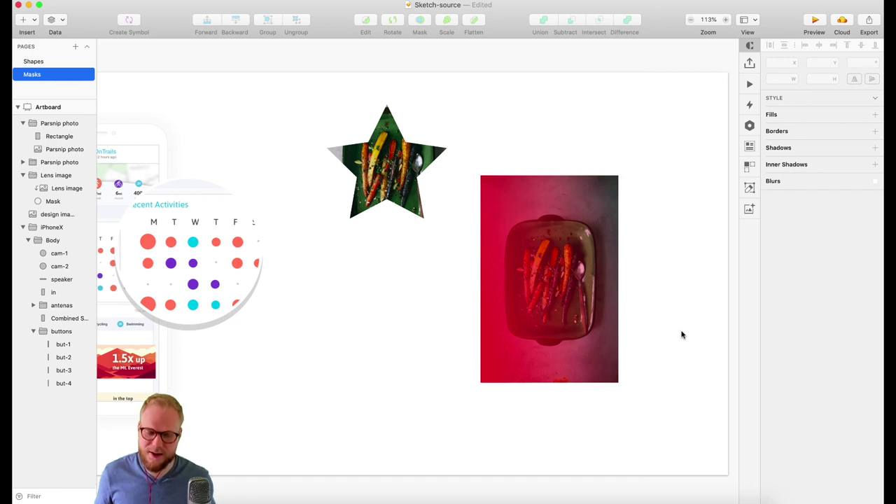
pyautogui.click(615, 298)
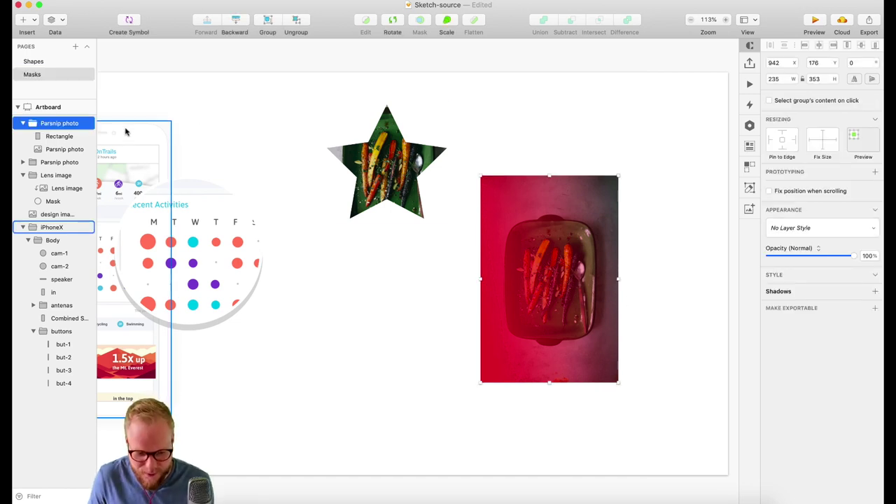
# Use the red Rectangle as a mask for the parsnip image
pyautogui.click(60, 136)
pyautogui.keyDown('shift'); pyautogui.click(59, 149); pyautogui.keyUp('shift')
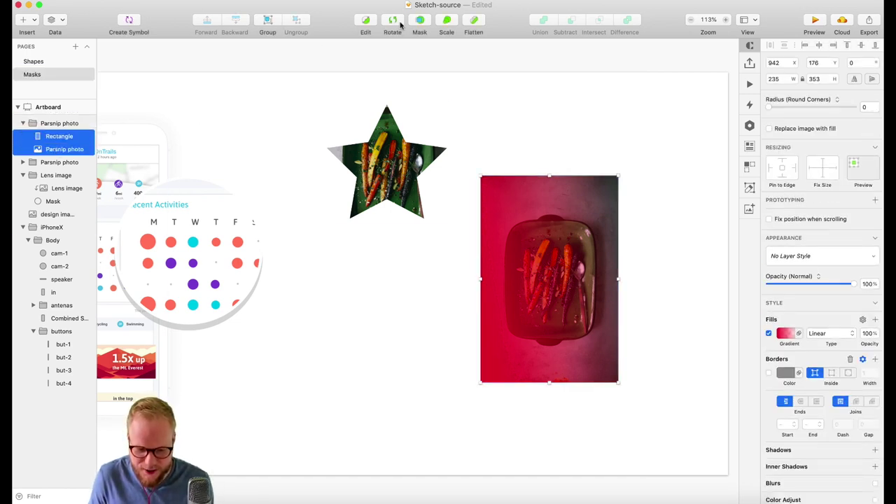
pyautogui.click(420, 19)
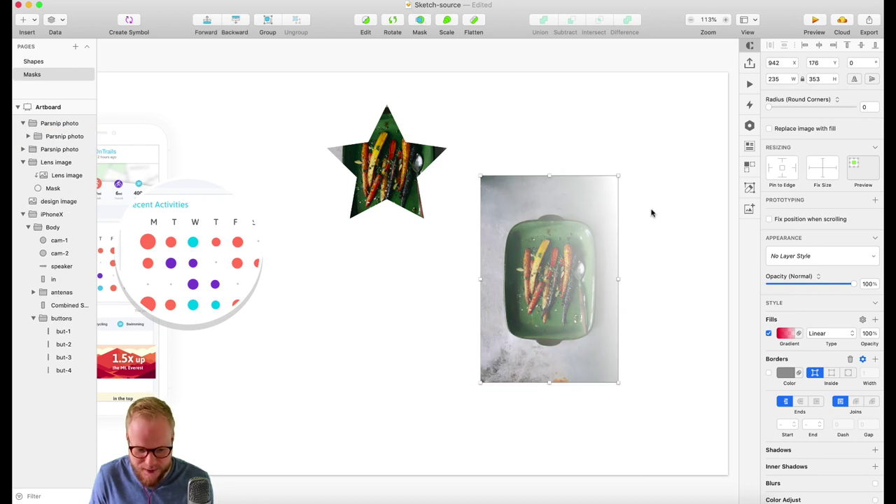
# Expand the nested Parsnip photo group and select its gradient Mask layer
pyautogui.doubleClick(571, 280)
pyautogui.press('Escape')
pyautogui.click(554, 230)
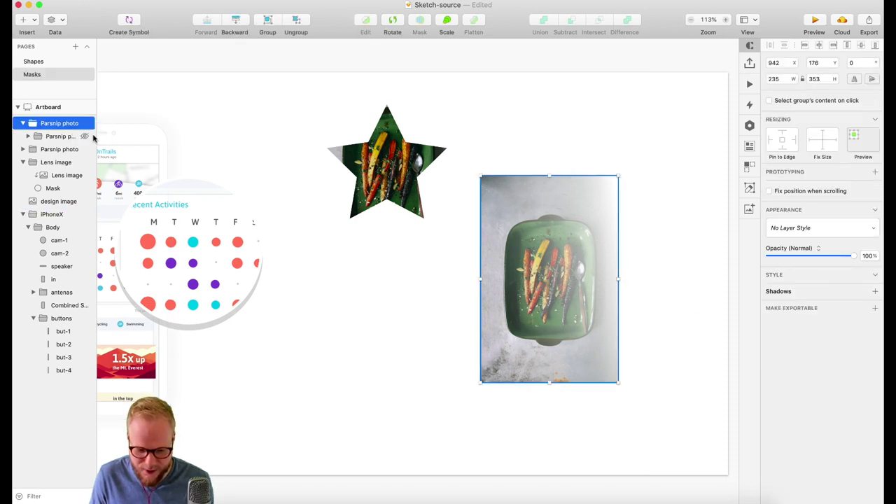
pyautogui.click(28, 136)
pyautogui.click(65, 149)
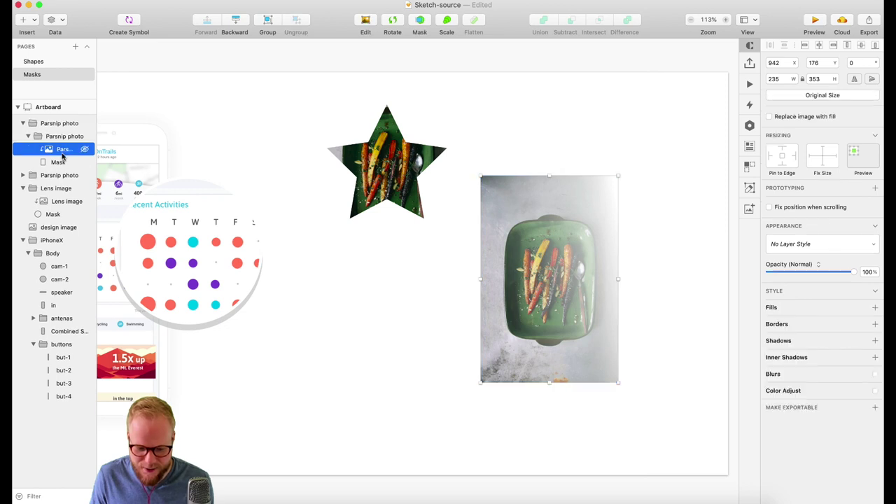
pyautogui.click(56, 163)
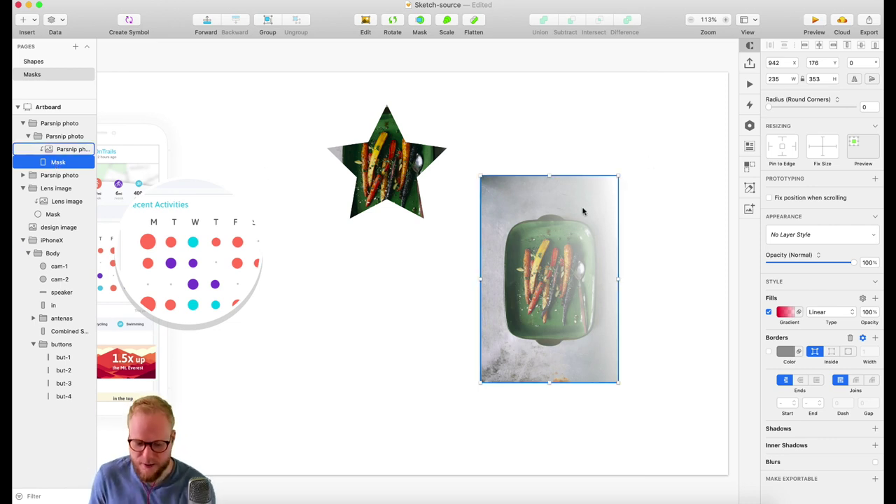
pyautogui.moveTo(619, 176)
pyautogui.mouseDown()
pyautogui.moveTo(555, 254)
pyautogui.moveTo(594, 292)
pyautogui.moveTo(619, 187)
pyautogui.moveTo(640, 161)
pyautogui.moveTo(618, 176)
pyautogui.mouseUp()
# Add a semi-transparent middle stop to the Mask gradient so the photo fades gradually rightward
pyautogui.click(785, 312)
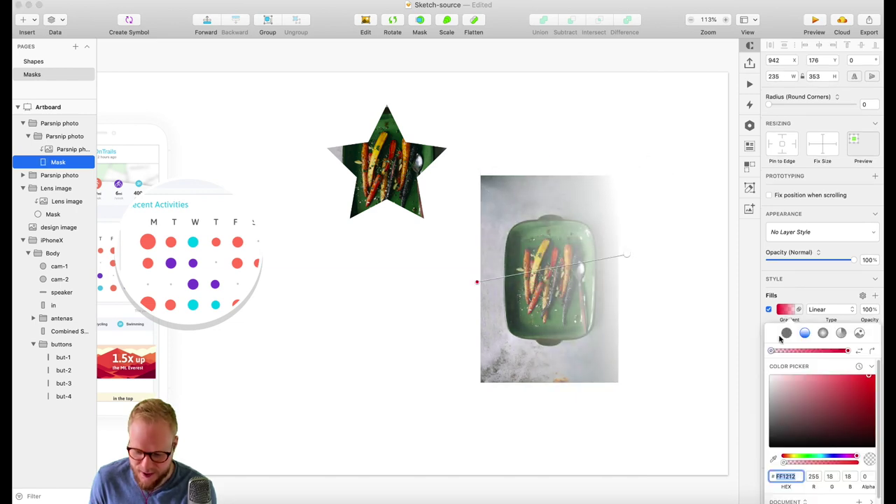
pyautogui.moveTo(626, 256); pyautogui.dragTo(574, 254)
pyautogui.click(535, 263)
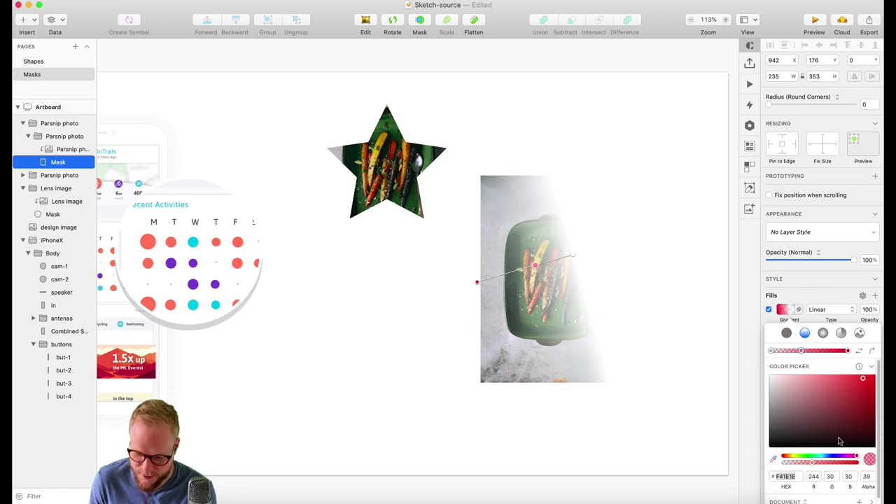
pyautogui.moveTo(812, 468); pyautogui.dragTo(801, 463)
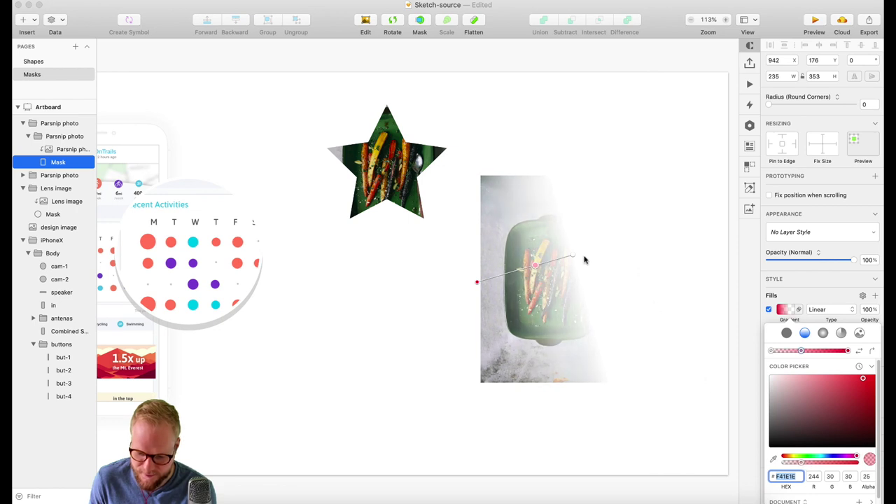
pyautogui.moveTo(574, 255); pyautogui.dragTo(609, 248)
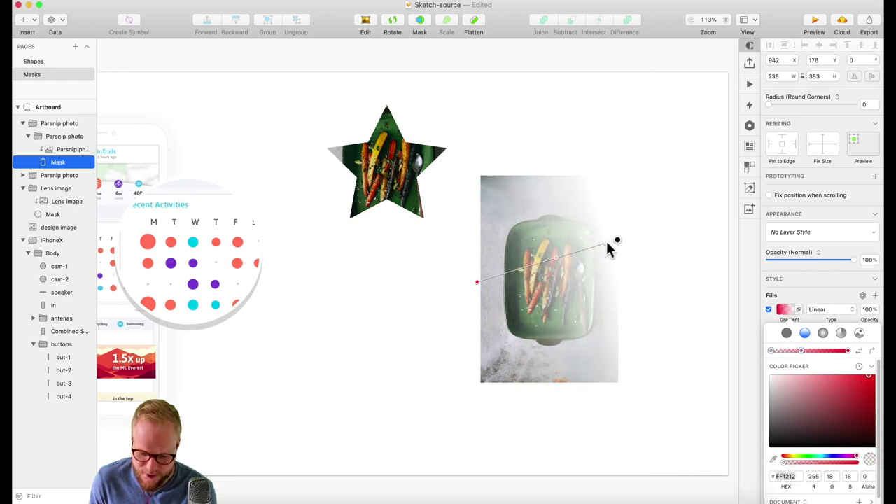
# Move the star-masked parsnip photo up and left to 566, 16
pyautogui.press('Escape')
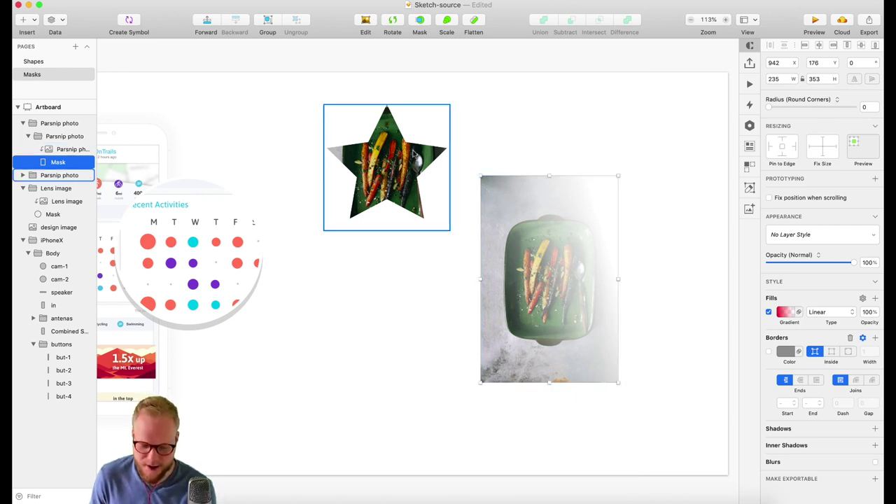
pyautogui.moveTo(390, 168); pyautogui.dragTo(361, 146)
pyautogui.click(72, 44)
# Draw a wide rectangle over the photo and place it in the photo group below Mask
pyautogui.click(31, 19)
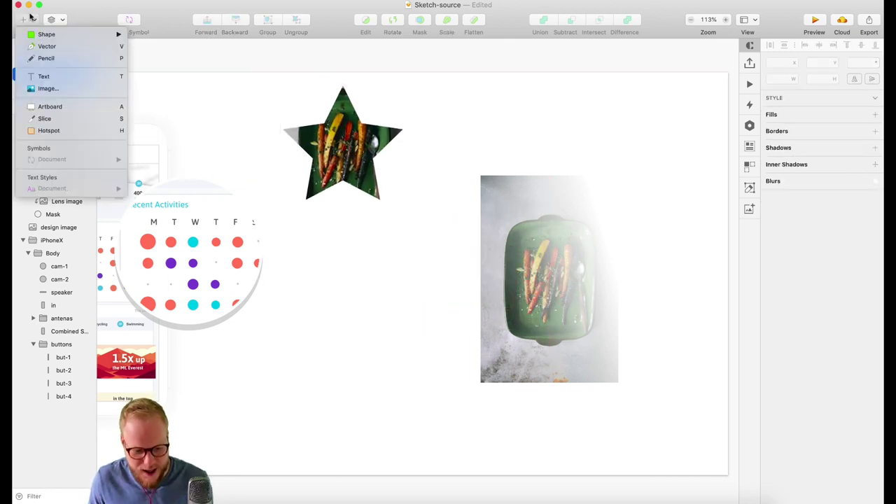
pyautogui.moveTo(47, 34)
pyautogui.click(175, 37)
pyautogui.moveTo(435, 151)
pyautogui.mouseDown()
pyautogui.moveTo(652, 380)
pyautogui.moveTo(699, 301)
pyautogui.mouseUp()
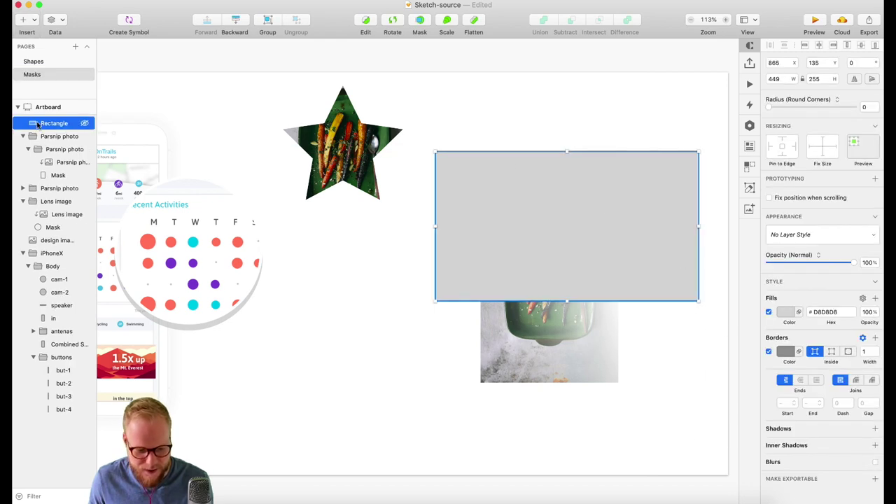
pyautogui.moveTo(37, 120); pyautogui.dragTo(21, 185)
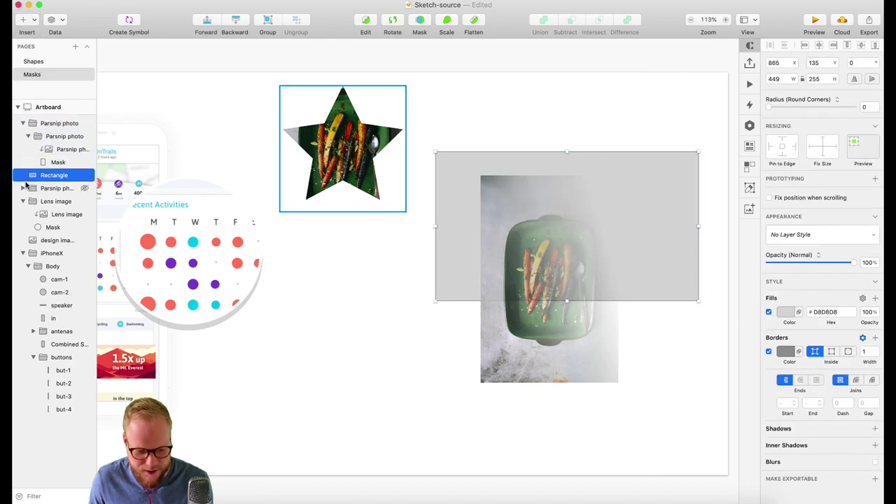
# Fill the rectangle with FF7070 and move the fading photo group up-left to 865, 37
pyautogui.click(786, 311)
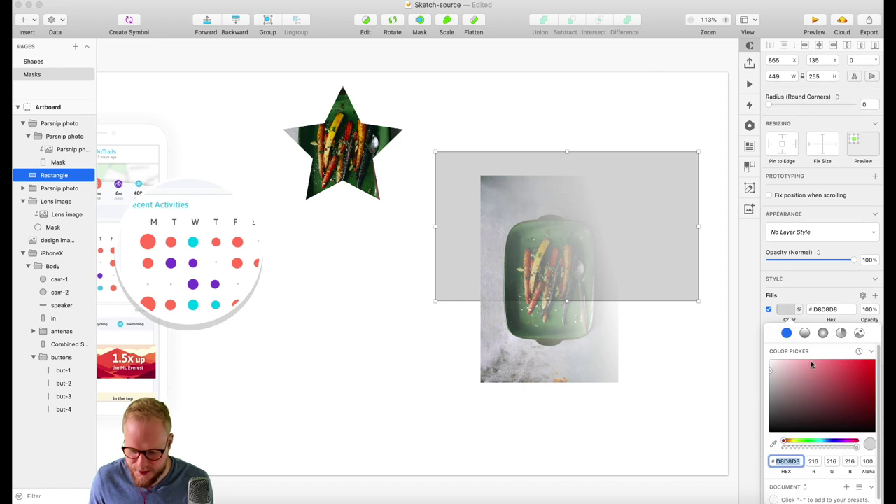
pyautogui.moveTo(812, 364)
pyautogui.mouseDown()
pyautogui.moveTo(842, 360)
pyautogui.moveTo(829, 360)
pyautogui.mouseUp()
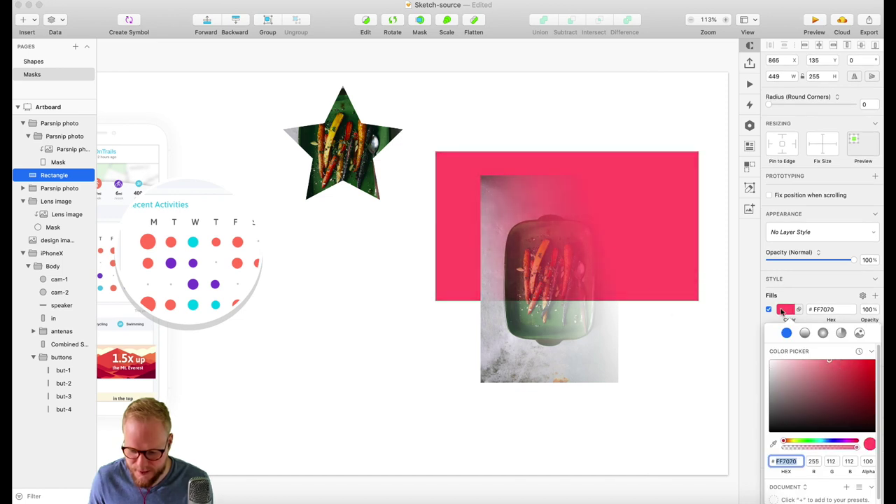
pyautogui.click(774, 321)
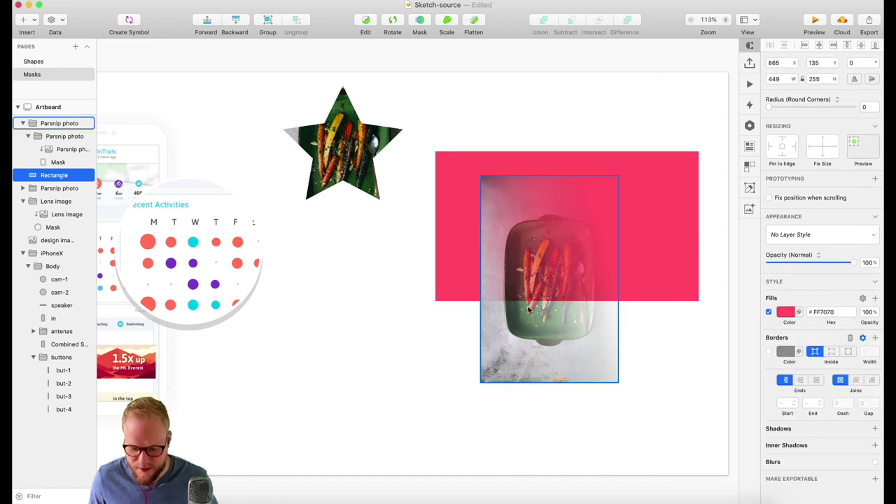
pyautogui.click(559, 356)
pyautogui.moveTo(560, 356); pyautogui.dragTo(516, 274)
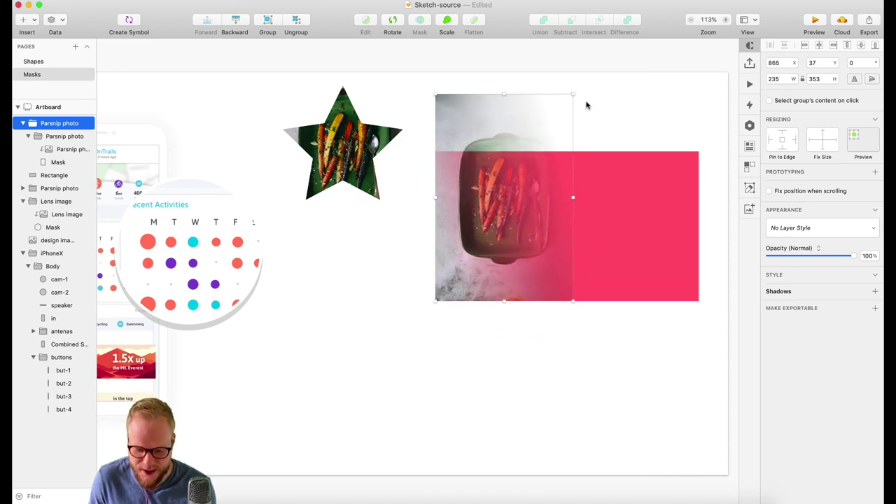
# Shrink the photo group to the banner's height and select its gradient Mask
pyautogui.moveTo(577, 91); pyautogui.dragTo(545, 149)
pyautogui.doubleClick(482, 252)
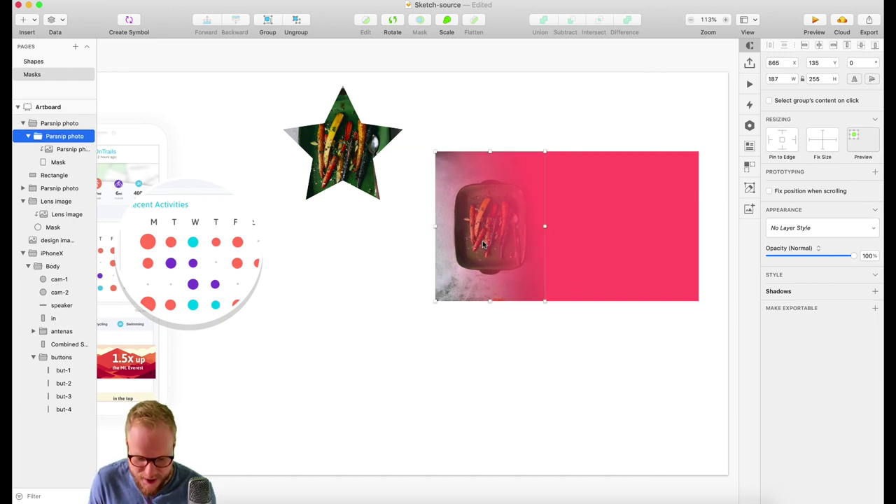
pyautogui.click(56, 162)
pyautogui.click(543, 224)
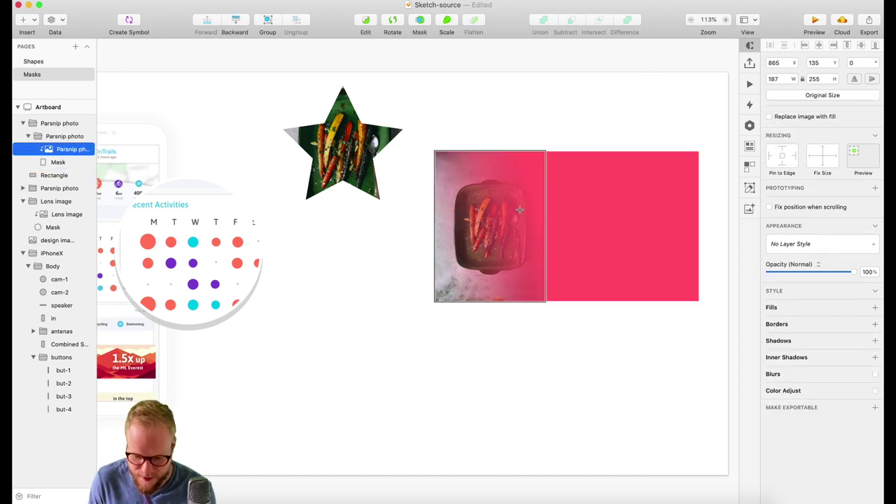
pyautogui.press('Return')
pyautogui.press('Escape')
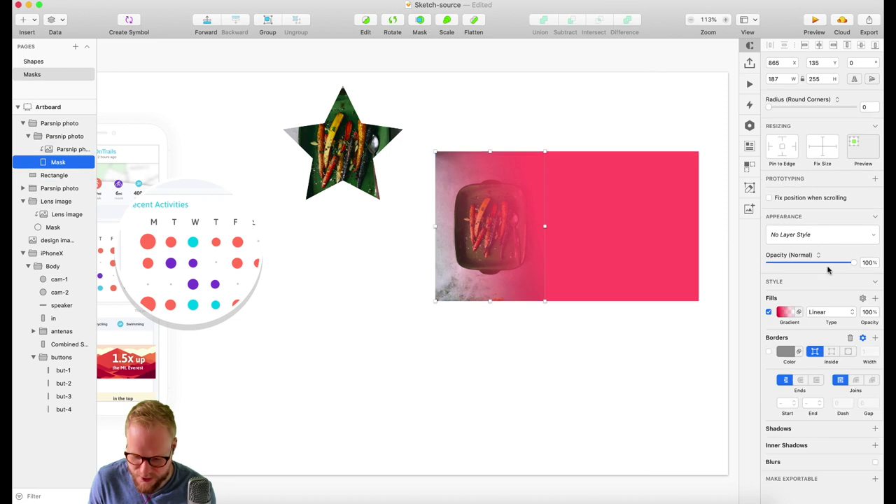
# Level the Mask's gradient so the 187×255 photo fades horizontally into the red
pyautogui.click(791, 309)
pyautogui.moveTo(537, 199); pyautogui.dragTo(546, 221)
pyautogui.click(640, 412)
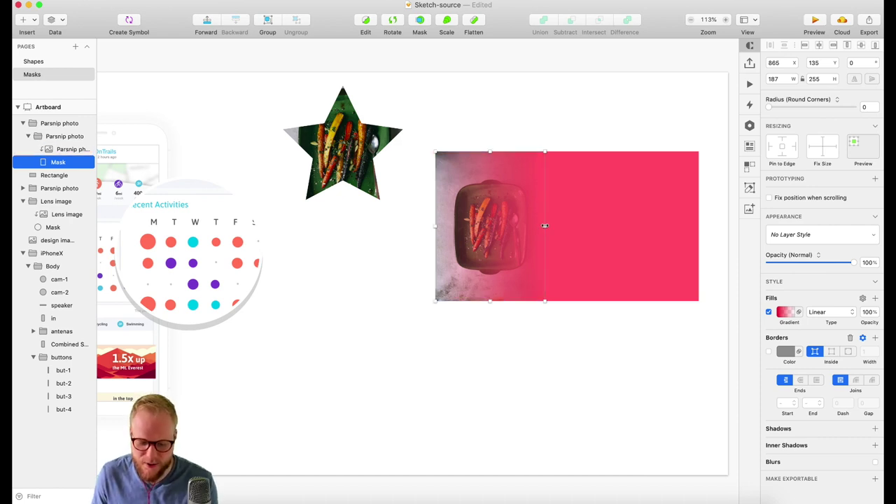
pyautogui.click(798, 312)
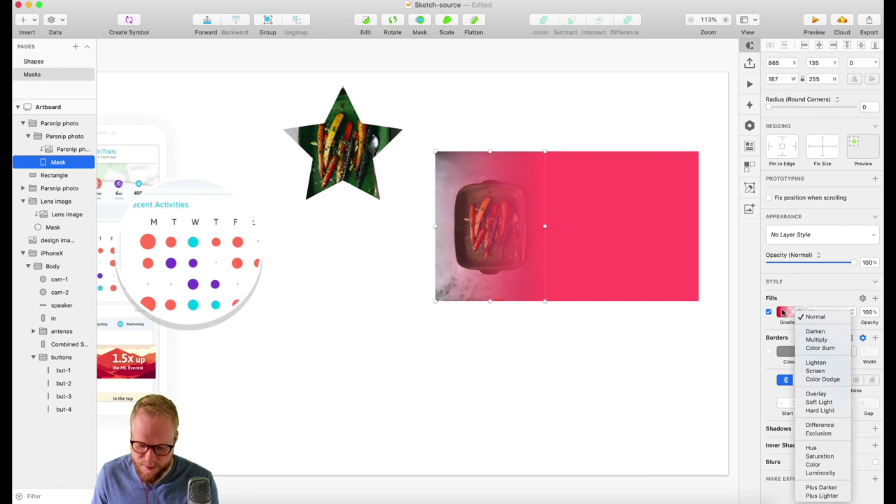
pyautogui.click(783, 312)
pyautogui.click(784, 312)
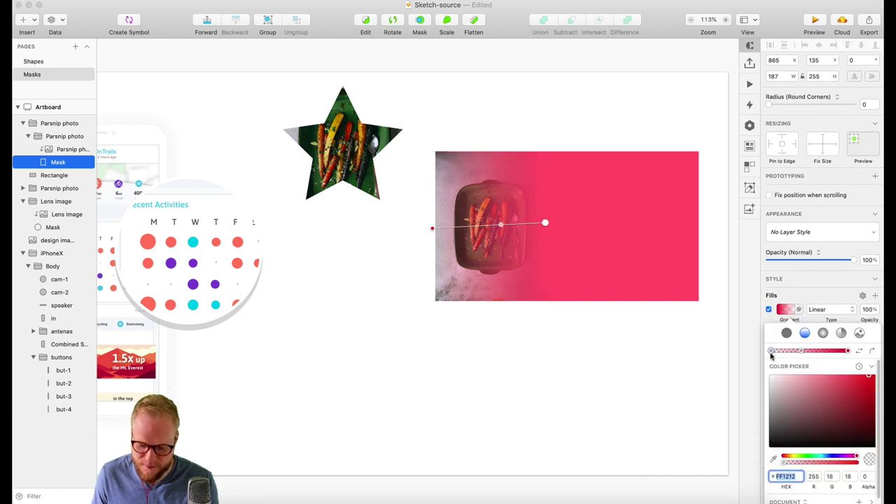
pyautogui.moveTo(547, 225); pyautogui.dragTo(546, 228)
pyautogui.click(614, 356)
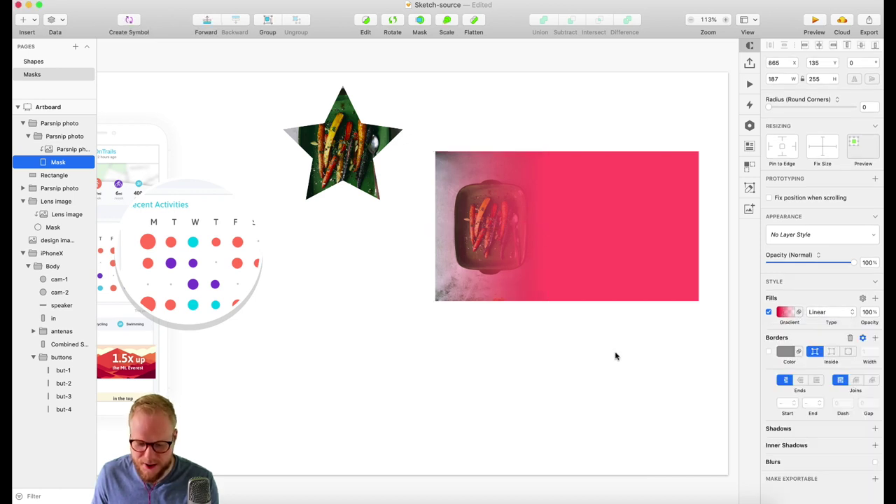
pyautogui.click(490, 238)
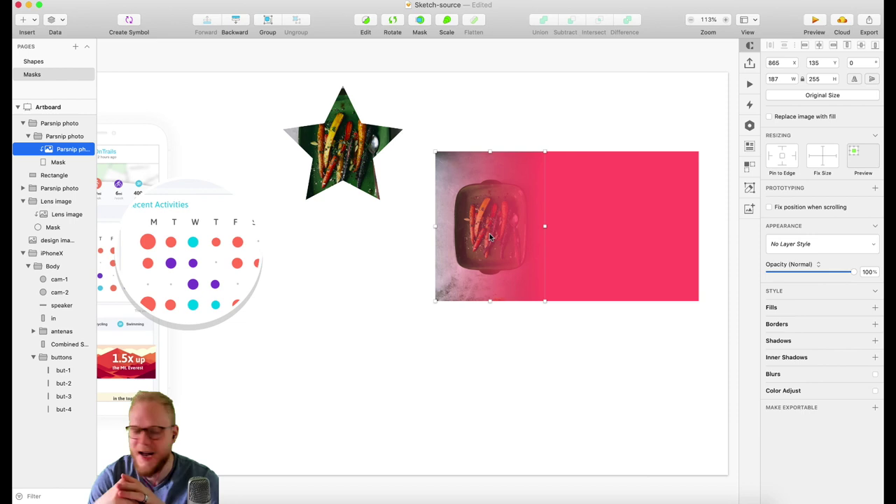
# Drag the star-masked parsnip group about 95 px down beside the red banner, then deselect
pyautogui.moveTo(343, 143); pyautogui.dragTo(345, 210)
pyautogui.click(366, 346)
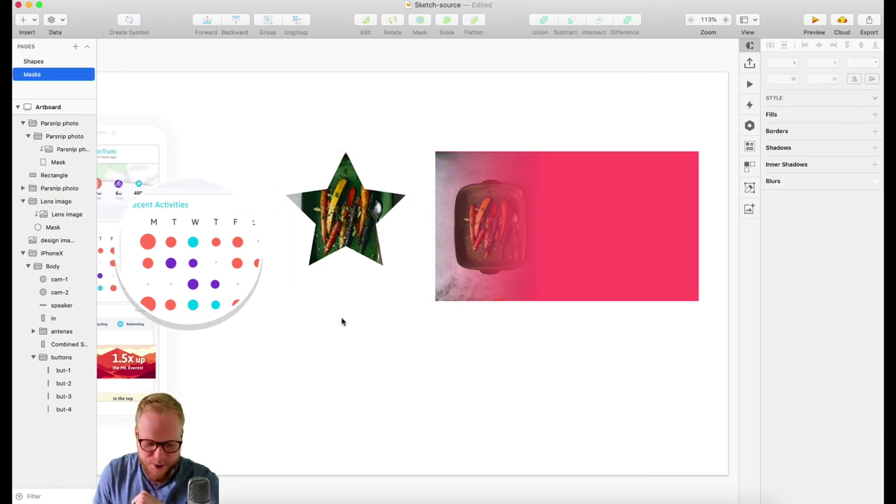